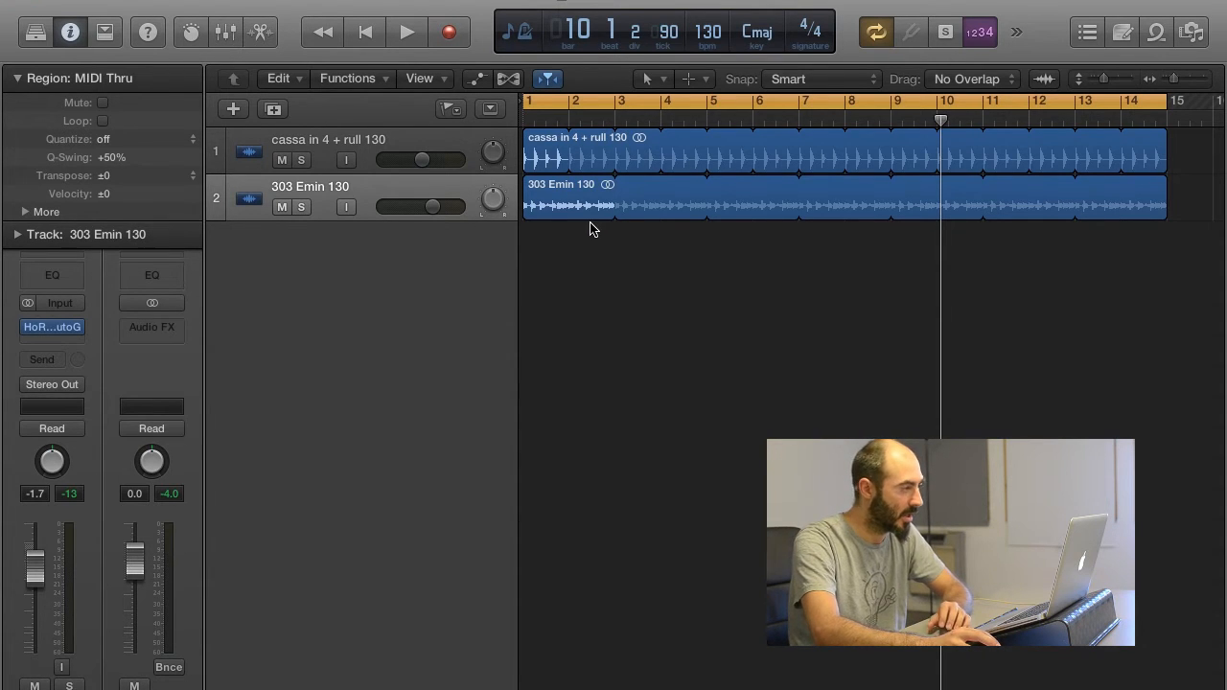
{"action": "scroll", "coordinate": [487, 253], "scroll_direction": "right", "scroll_amount": 1}
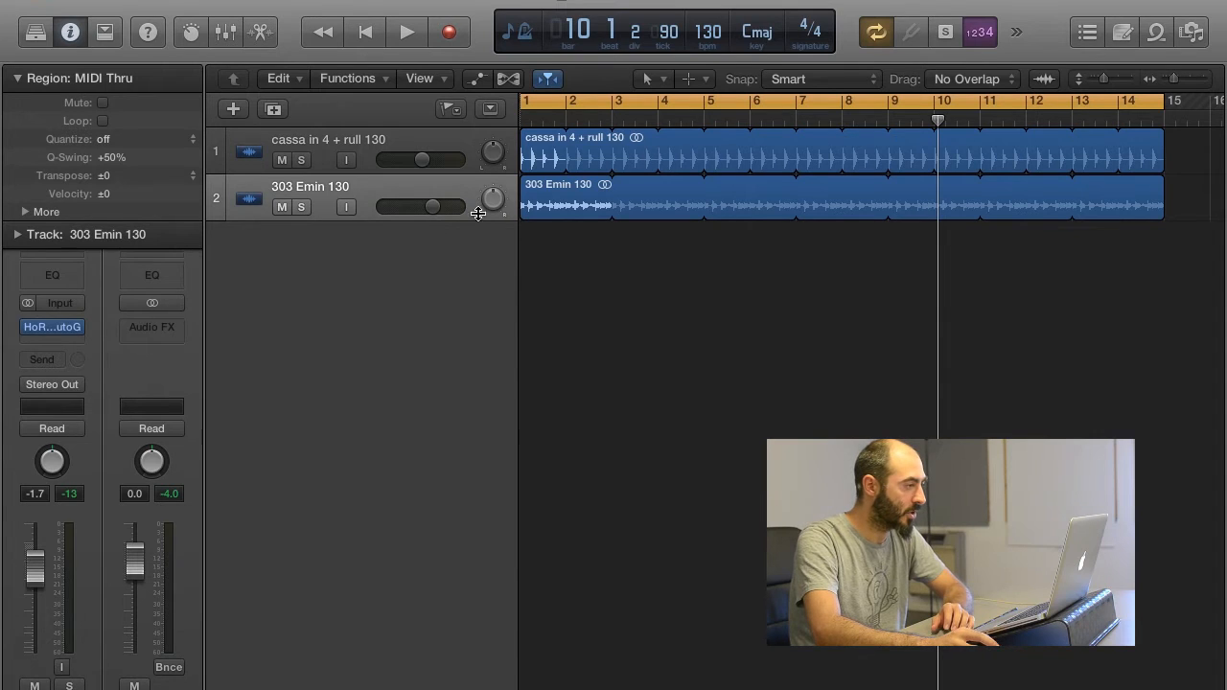
{"action": "scroll", "coordinate": [561, 276], "scroll_direction": "left", "scroll_amount": 1}
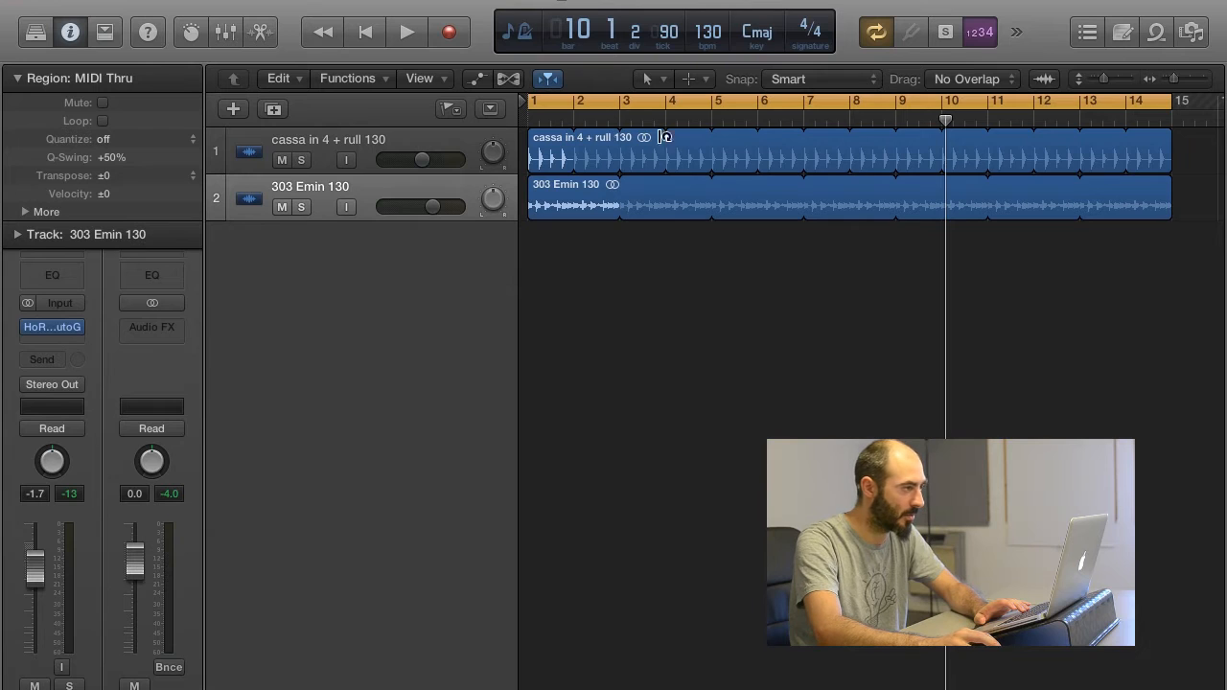
Play both tracks from bar 1, then bring up HoRNet AutoGain Pro on the 303 track
{"action": "left_click_drag", "start_coordinate": [944, 122], "coordinate": [527, 121]}
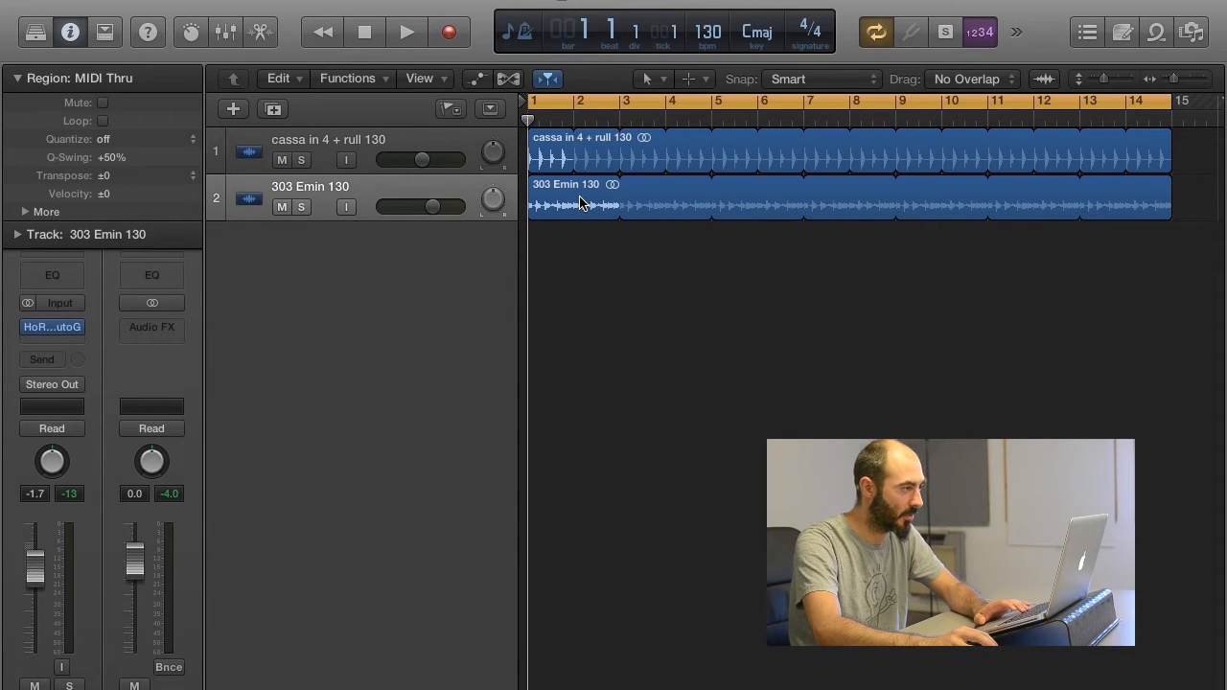
{"action": "key", "text": "space"}
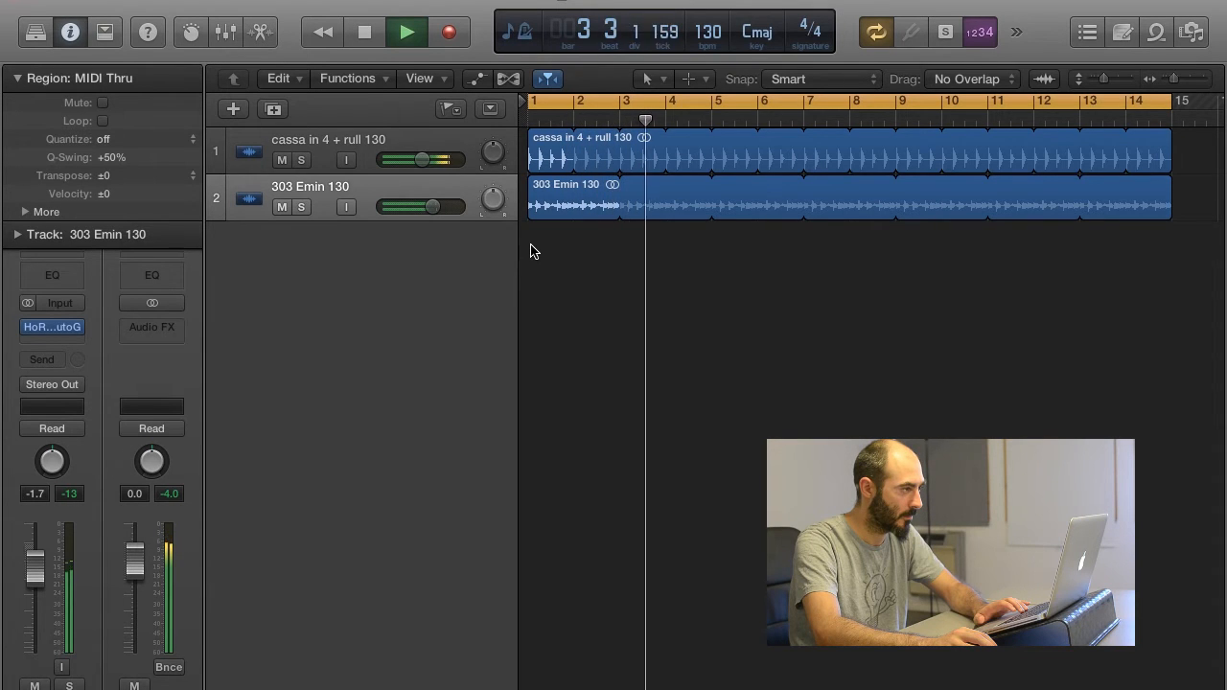
{"action": "key", "text": "space"}
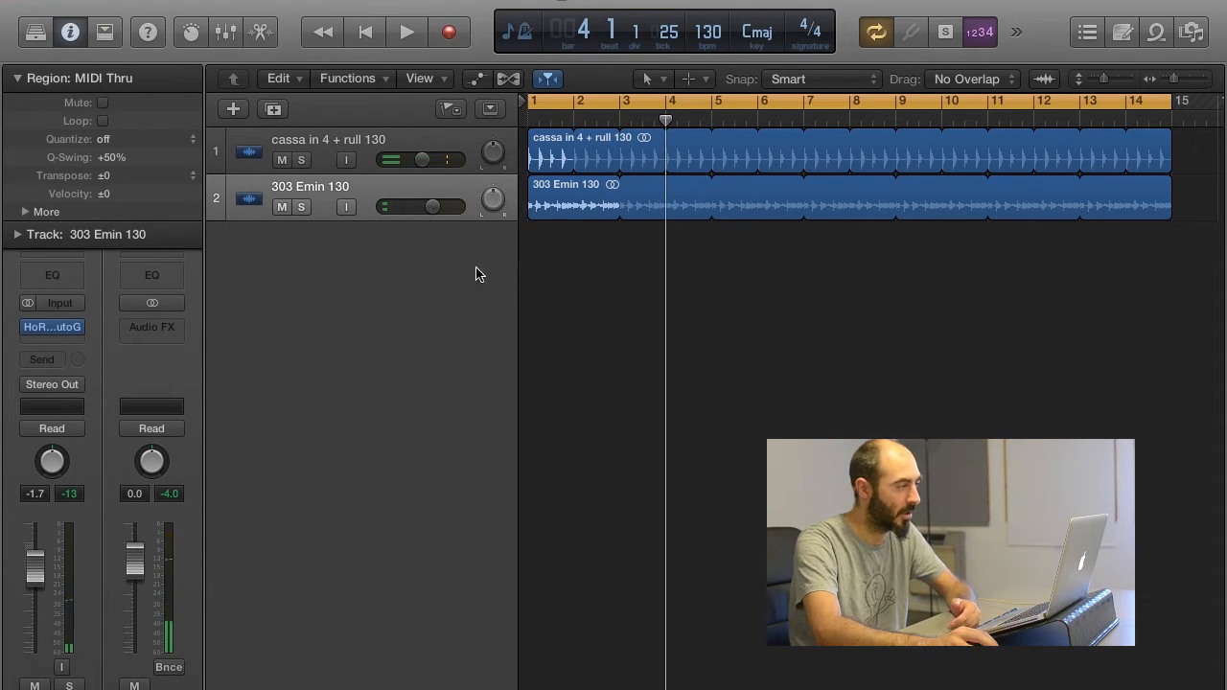
{"action": "left_click", "coordinate": [53, 328]}
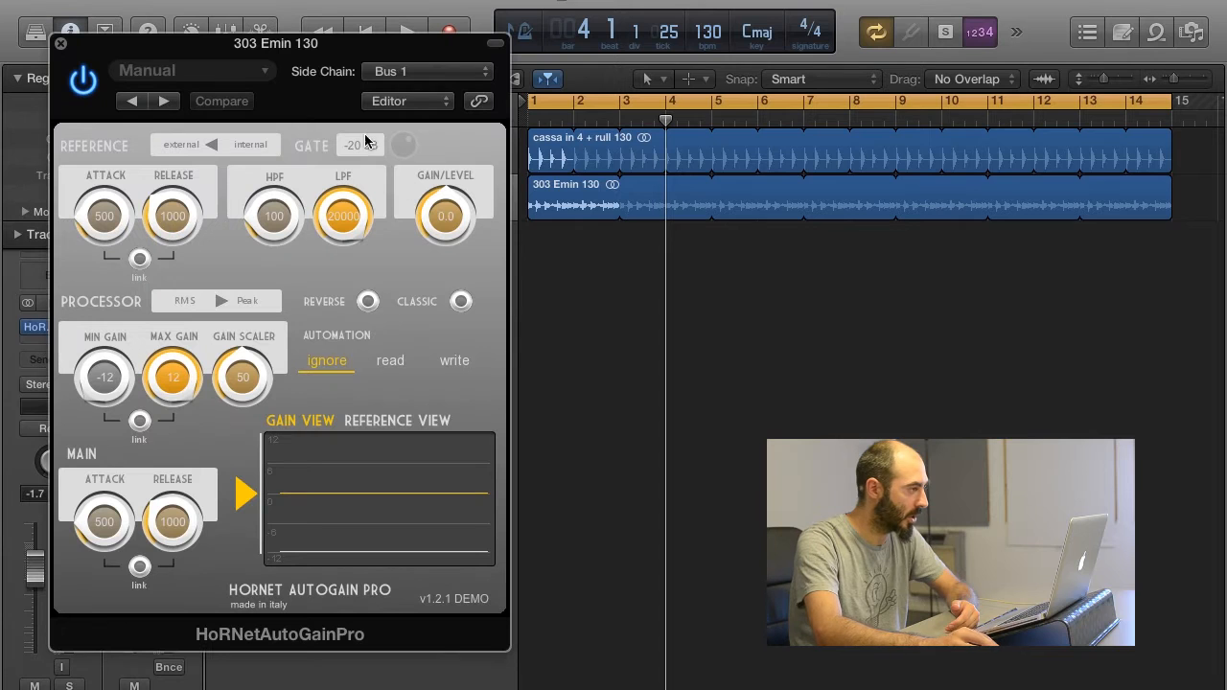
Set AutoGain Pro's side-chain source to None and switch reference detection to internal
{"action": "left_click_drag", "start_coordinate": [339, 52], "coordinate": [384, 79]}
{"action": "left_click", "coordinate": [431, 99]}
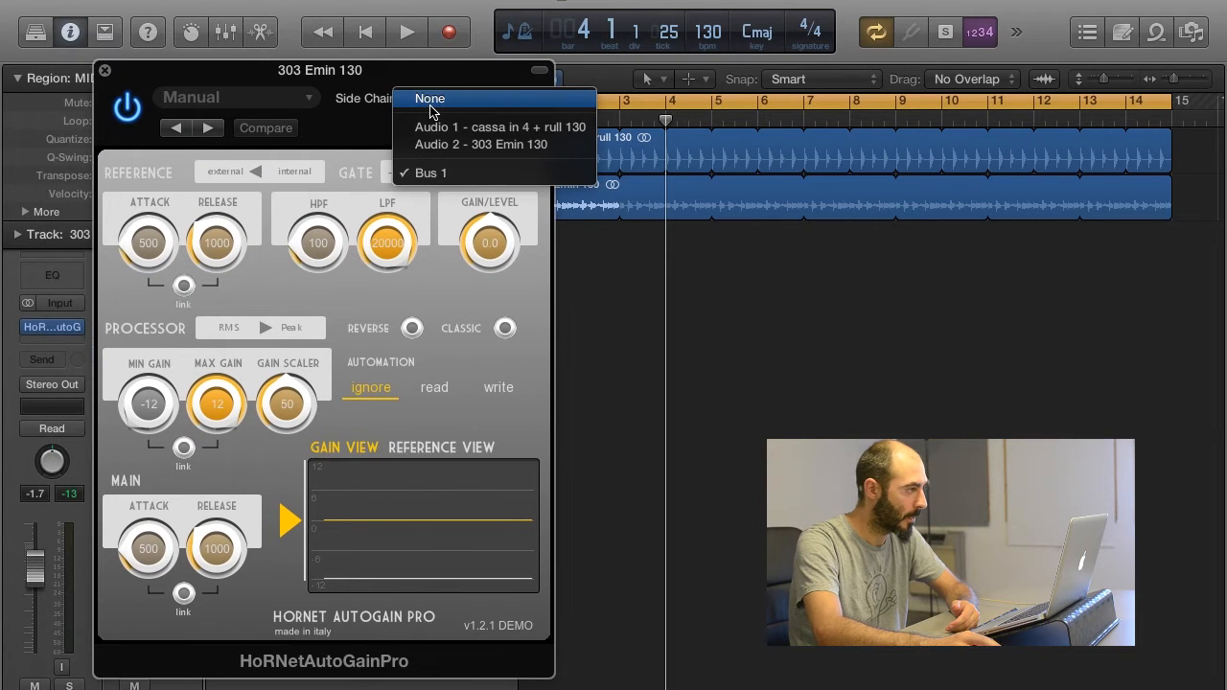
{"action": "left_click", "coordinate": [430, 99]}
{"action": "left_click_drag", "start_coordinate": [247, 76], "coordinate": [273, 87]}
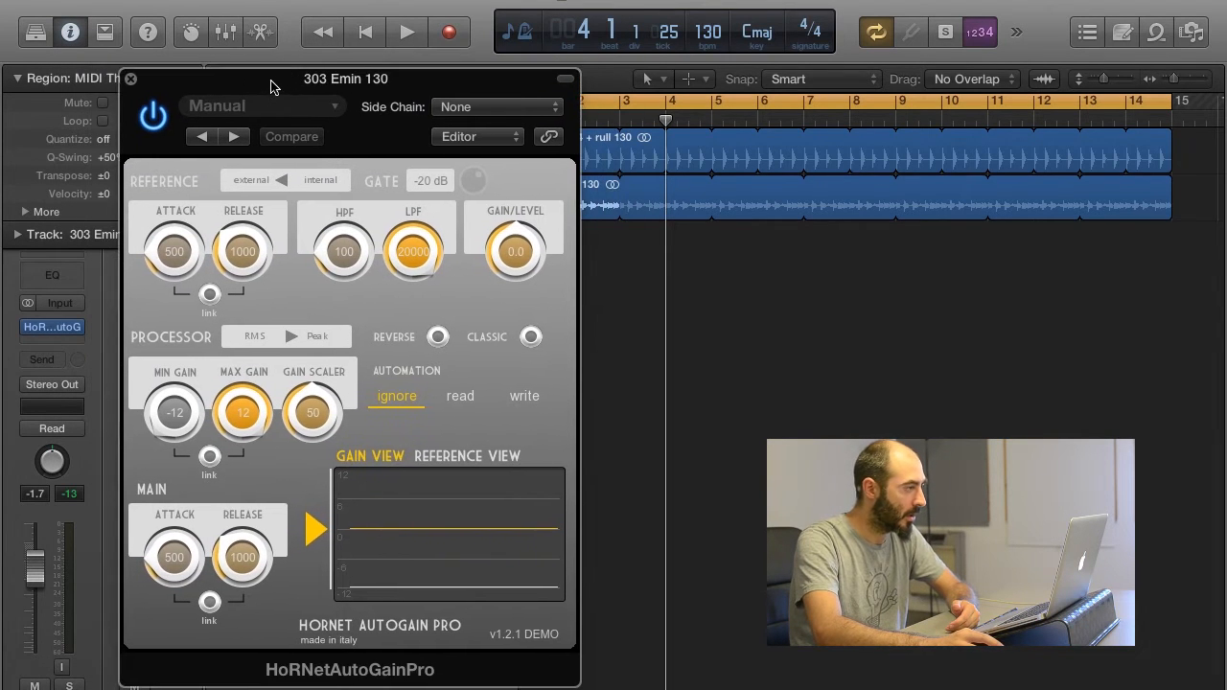
{"action": "left_click", "coordinate": [290, 185]}
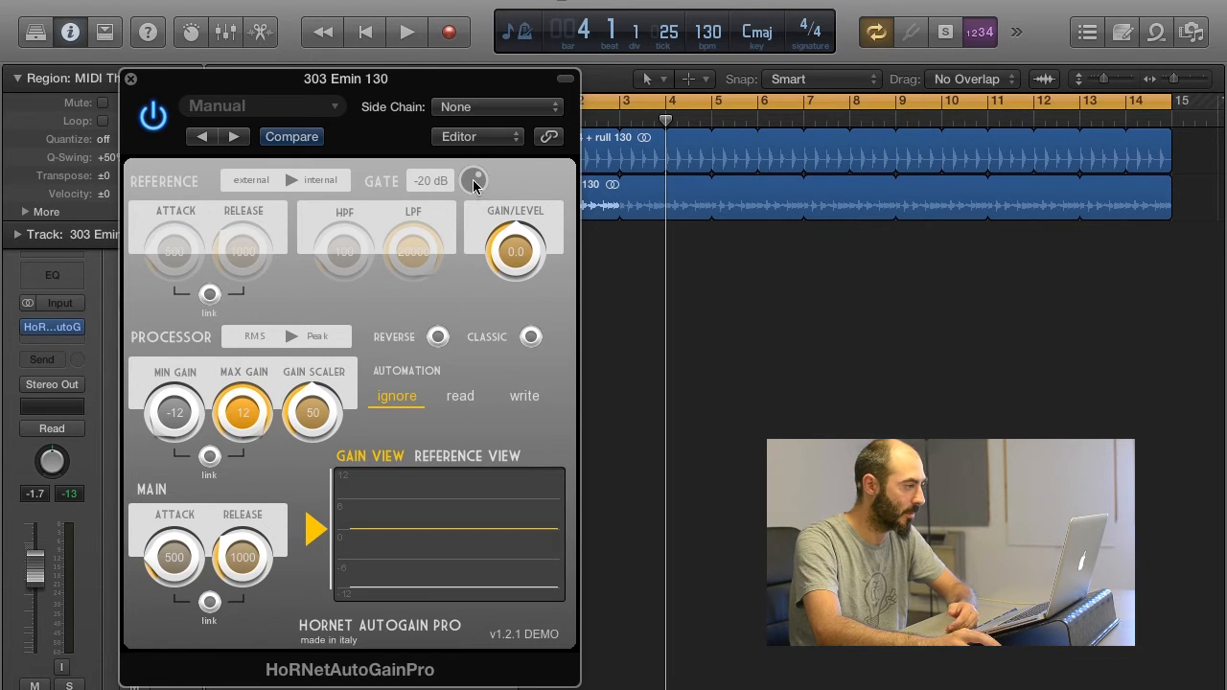
Lower the gate threshold to -60 dB and link main attack and release at 603
{"action": "left_click_drag", "start_coordinate": [475, 183], "coordinate": [460, 326]}
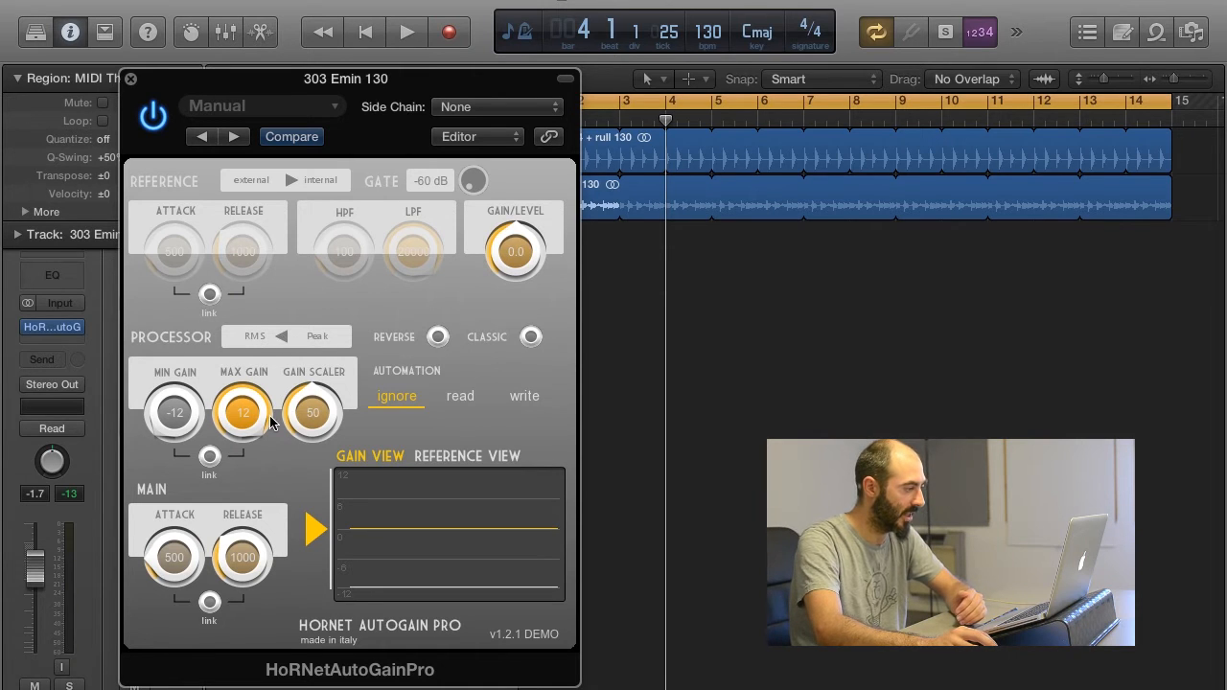
{"action": "left_click", "coordinate": [209, 601]}
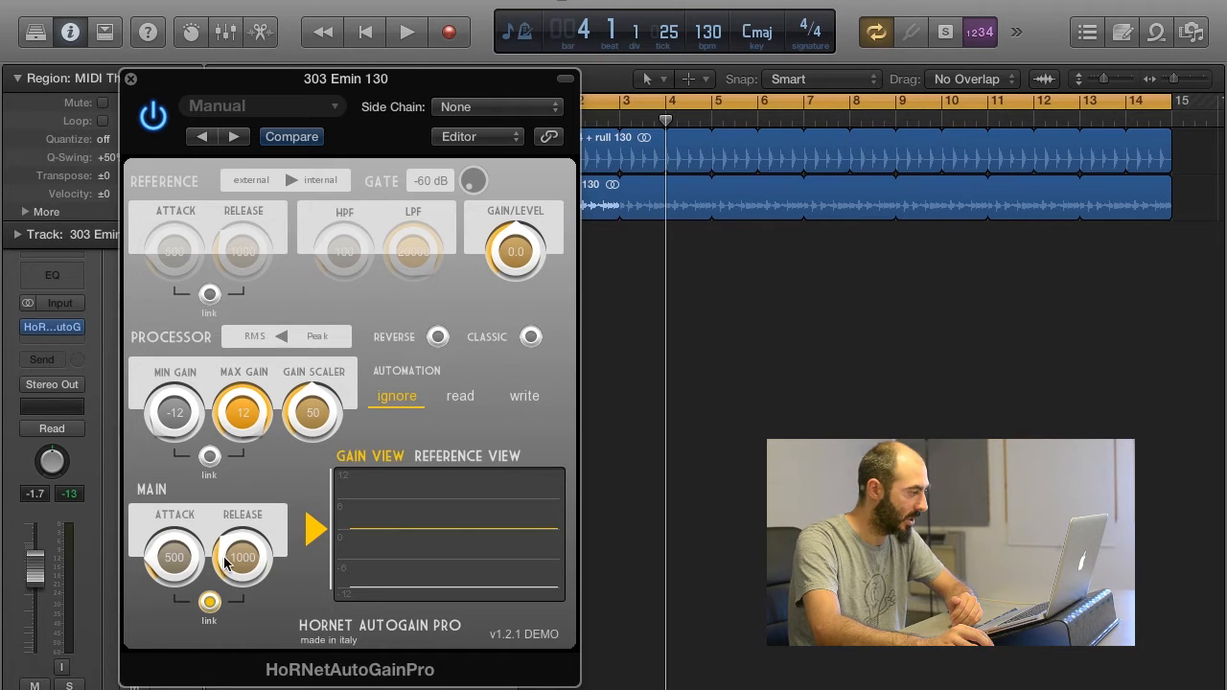
{"action": "left_click_drag", "start_coordinate": [226, 564], "coordinate": [226, 596]}
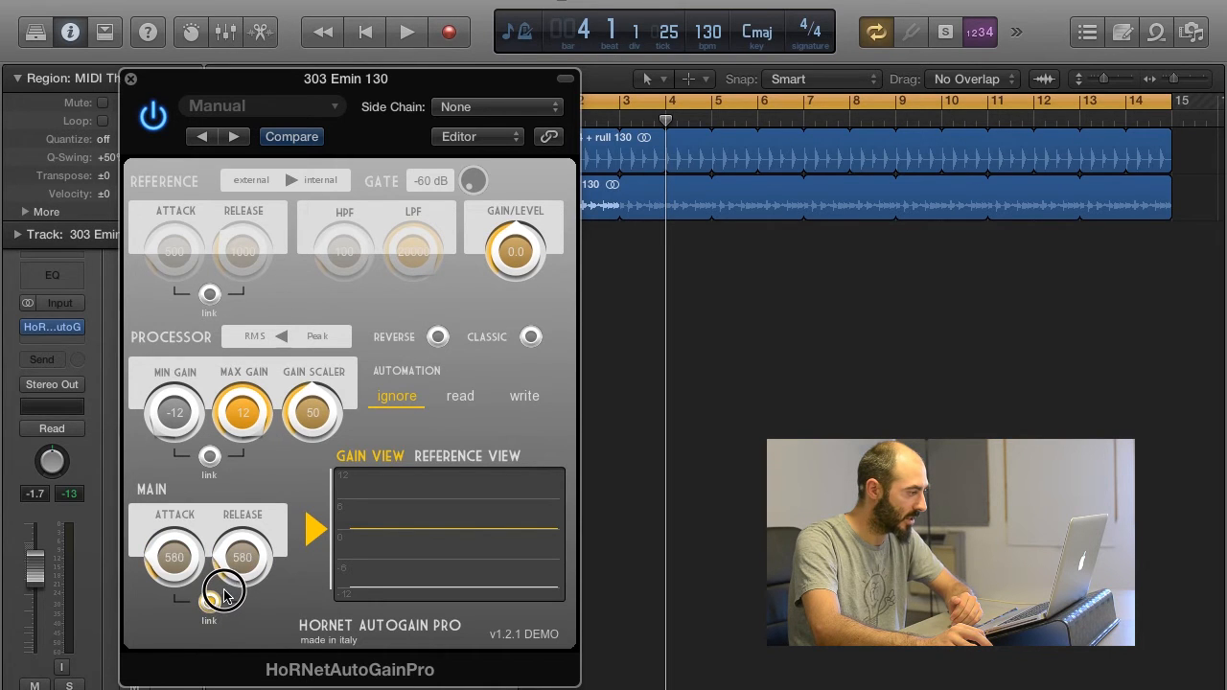
{"action": "left_click_drag", "start_coordinate": [224, 595], "coordinate": [226, 593]}
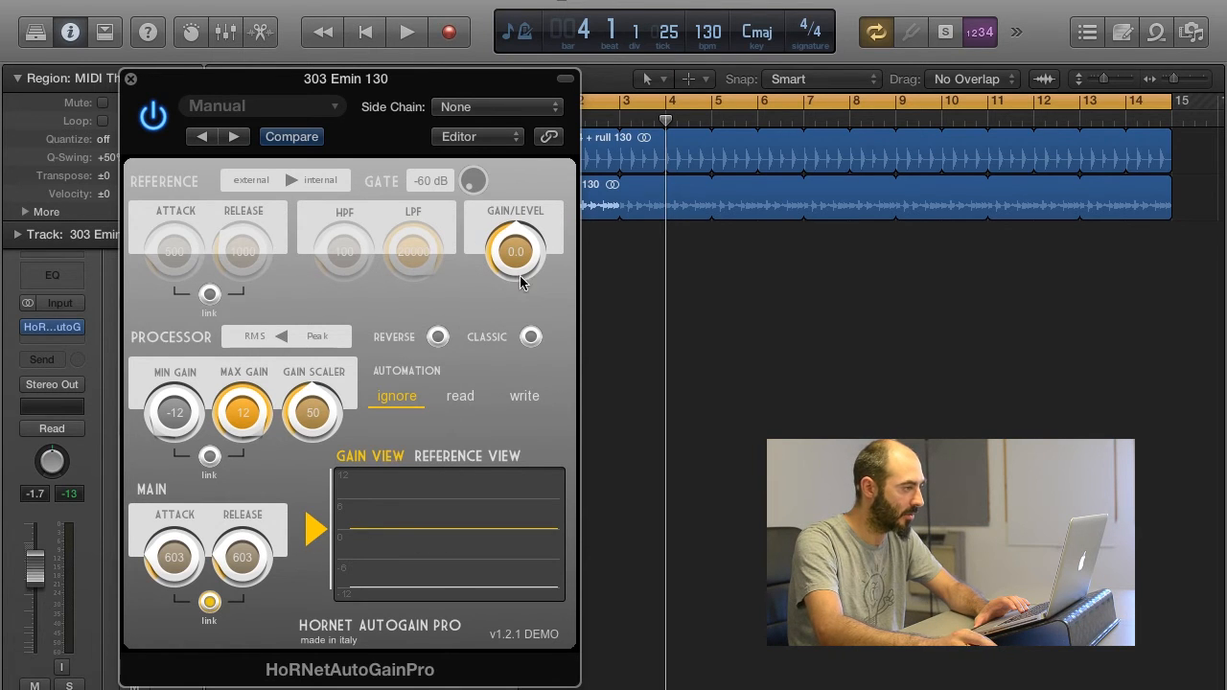
Audition briefly, lower the gain level to -18 dB, then replay to hear the gain riding
{"action": "key", "text": "space"}
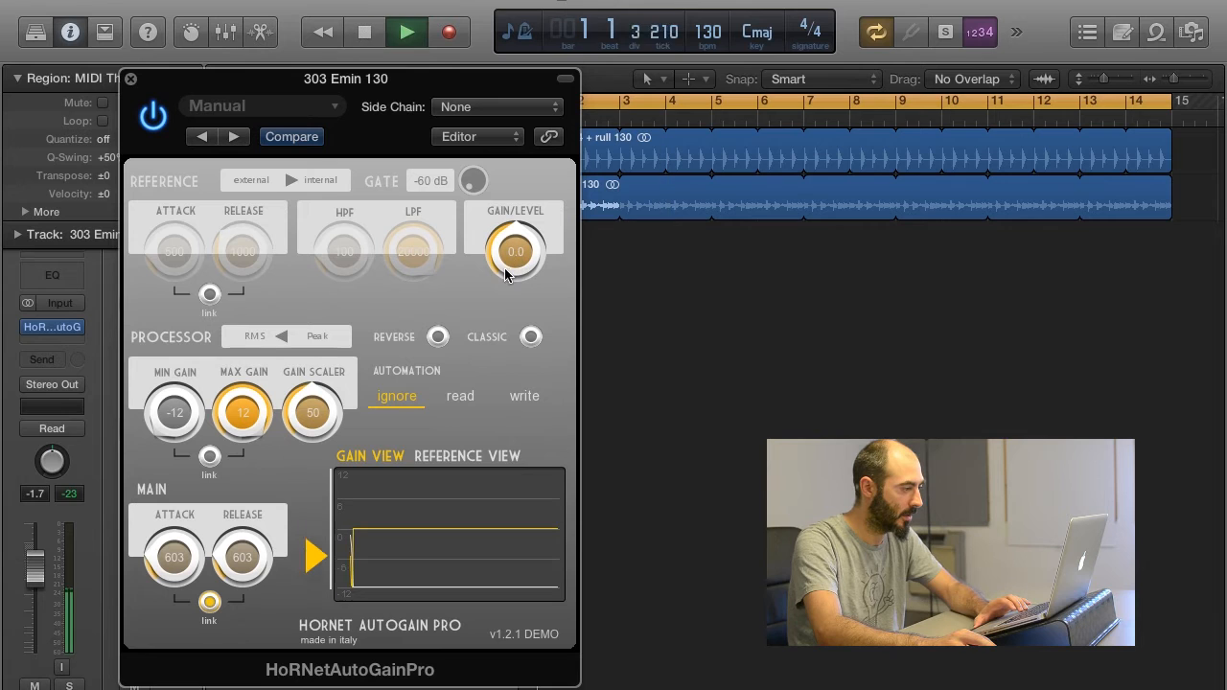
{"action": "key", "text": "space"}
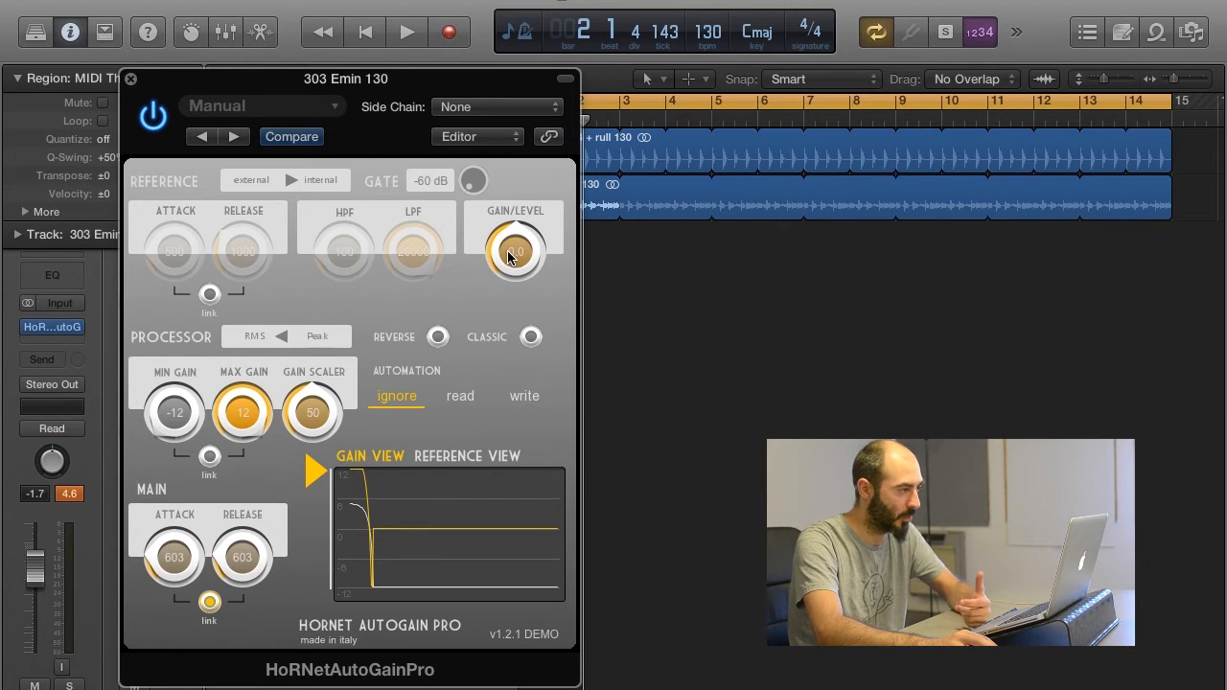
{"action": "left_click_drag", "start_coordinate": [508, 245], "coordinate": [498, 317]}
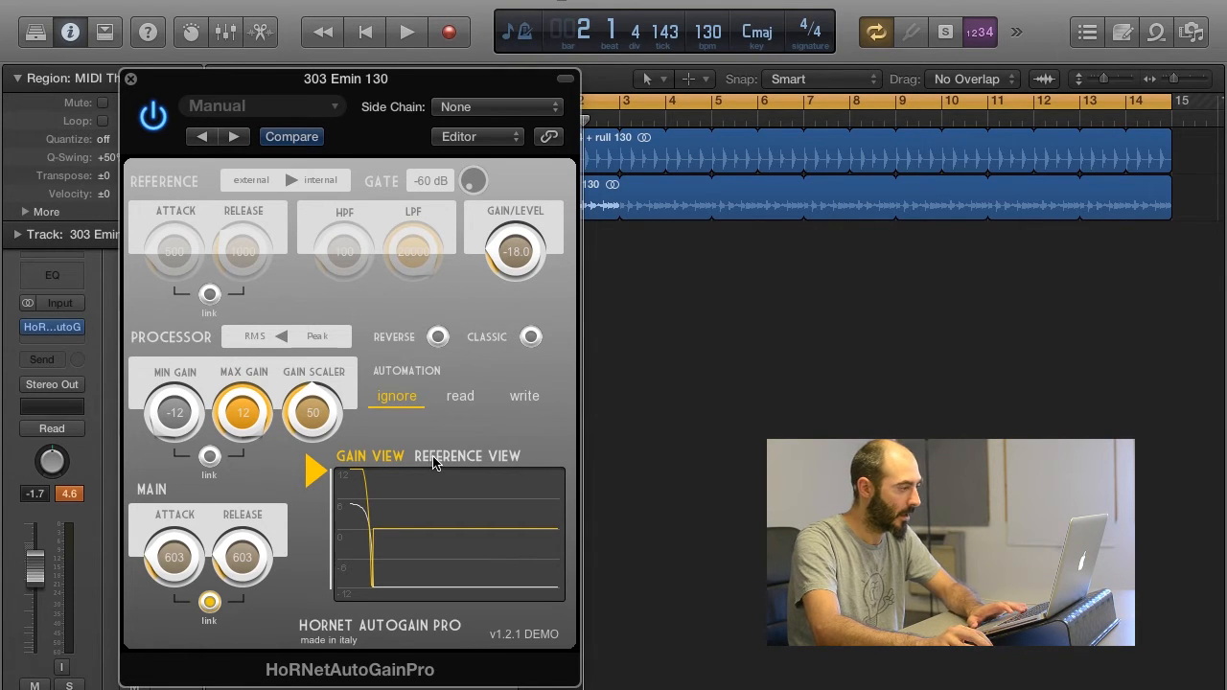
{"action": "key", "text": "space"}
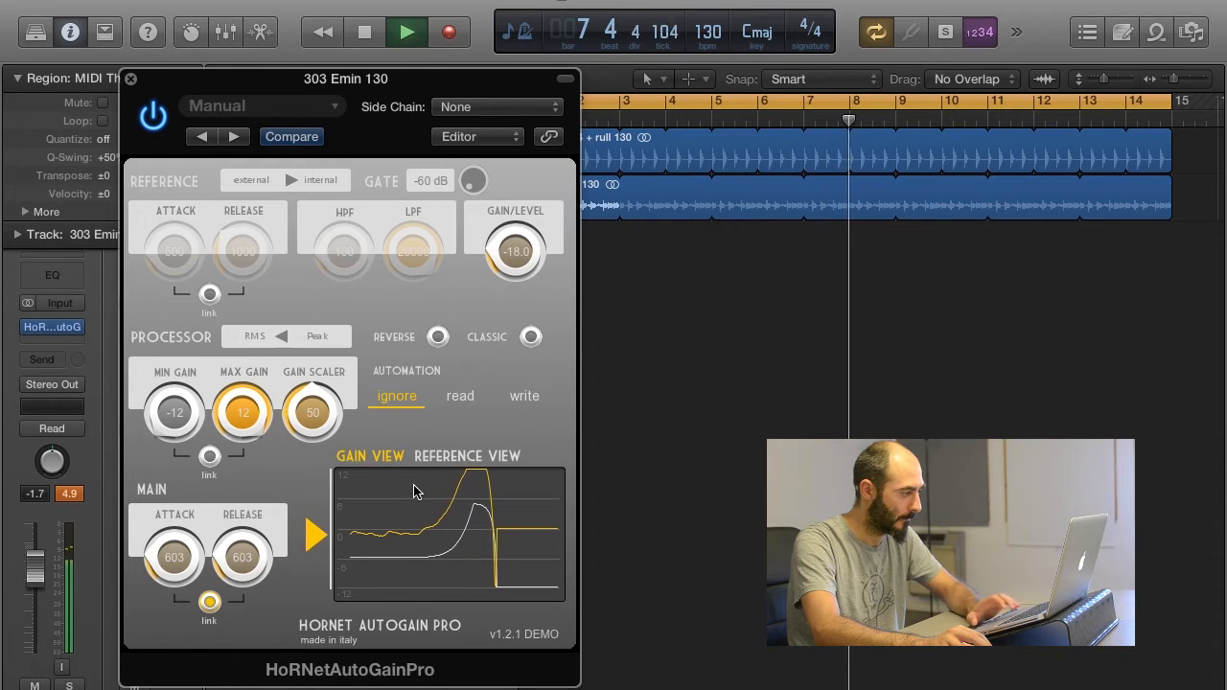
{"action": "key", "text": "space"}
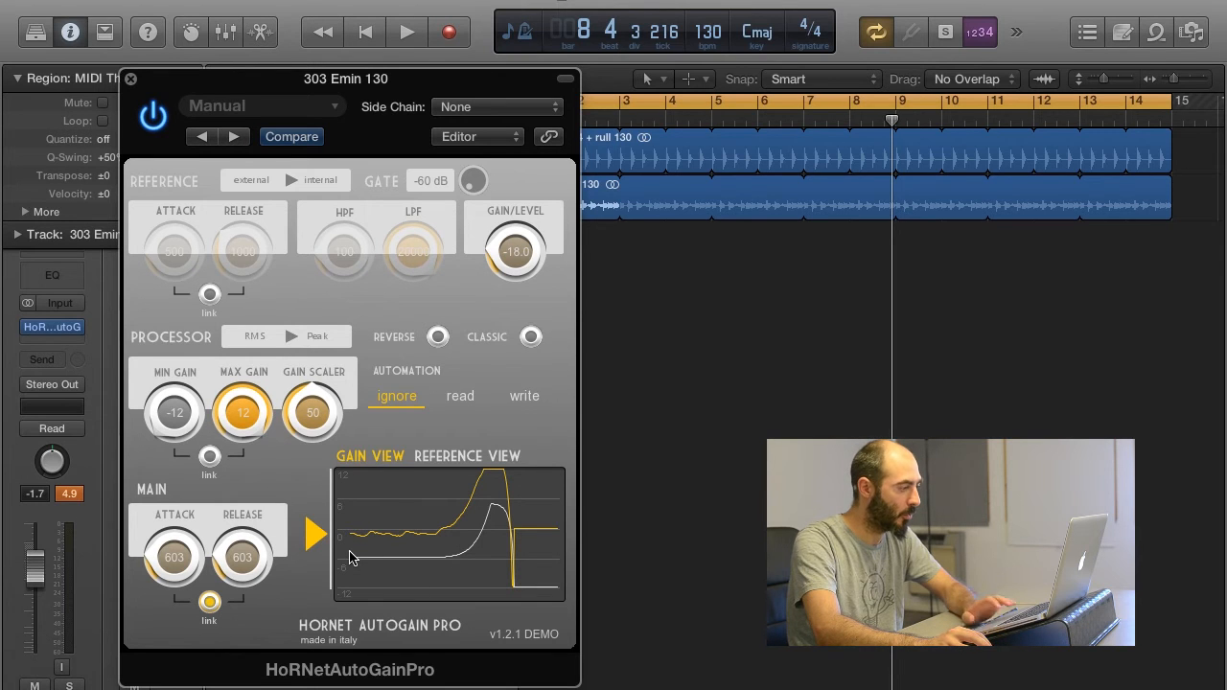
Replay the opening bars from bar 1 while the gain graph traces
{"action": "key", "text": "space"}
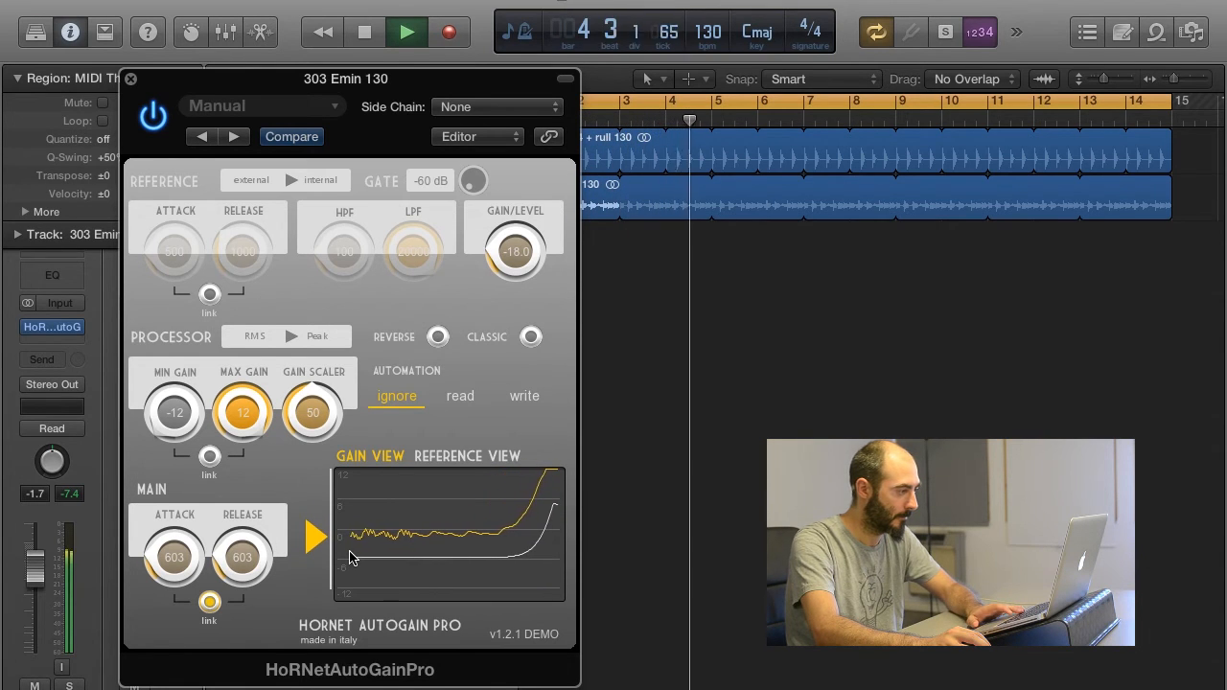
{"action": "key", "text": "space"}
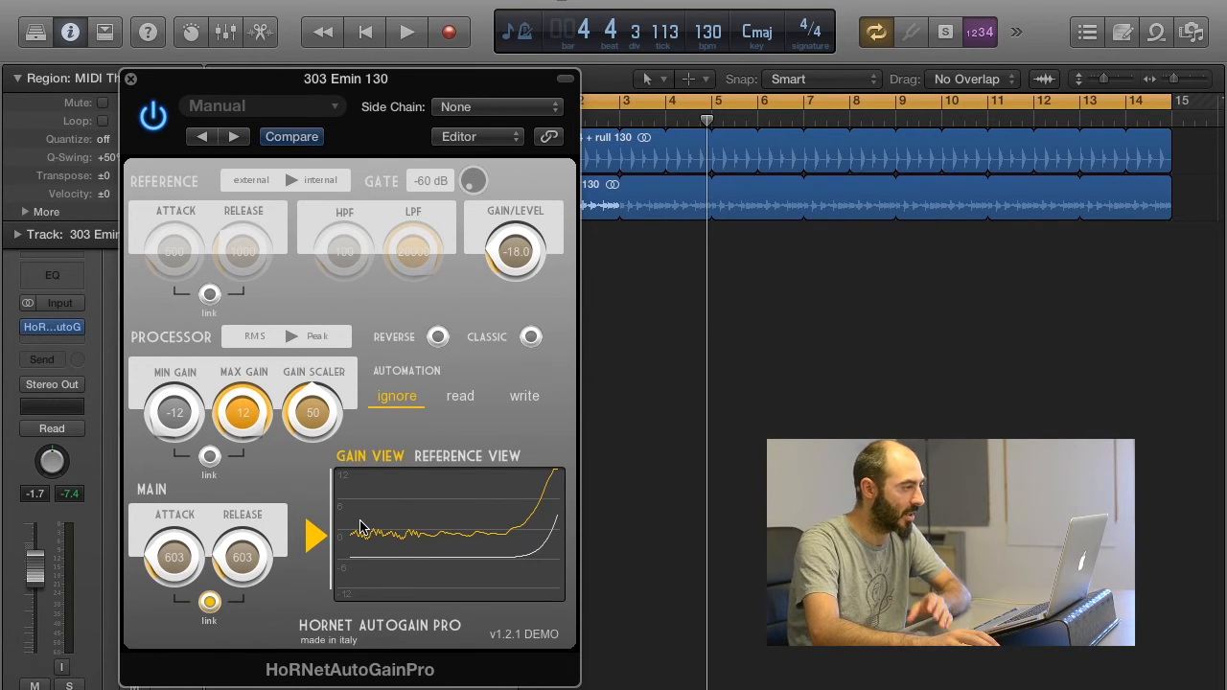
Switch reference detection to external, set reference release to 556, and list the side-chain sources
{"action": "left_click", "coordinate": [290, 181]}
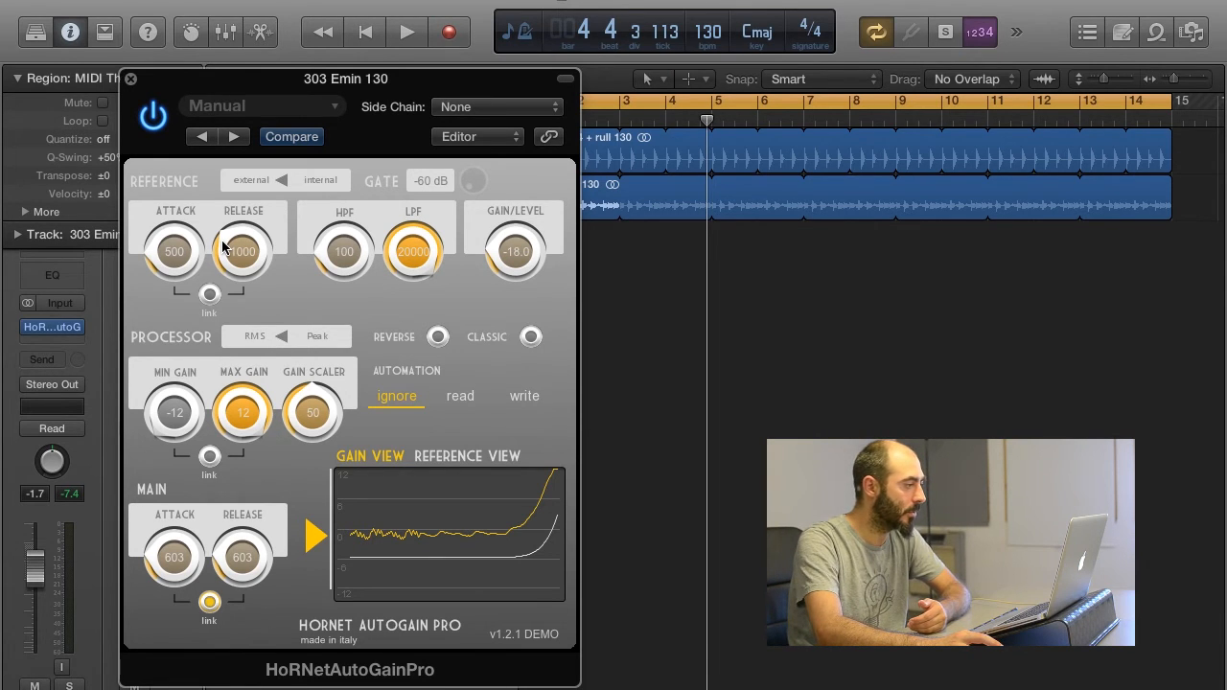
{"action": "left_click_drag", "start_coordinate": [224, 245], "coordinate": [221, 259]}
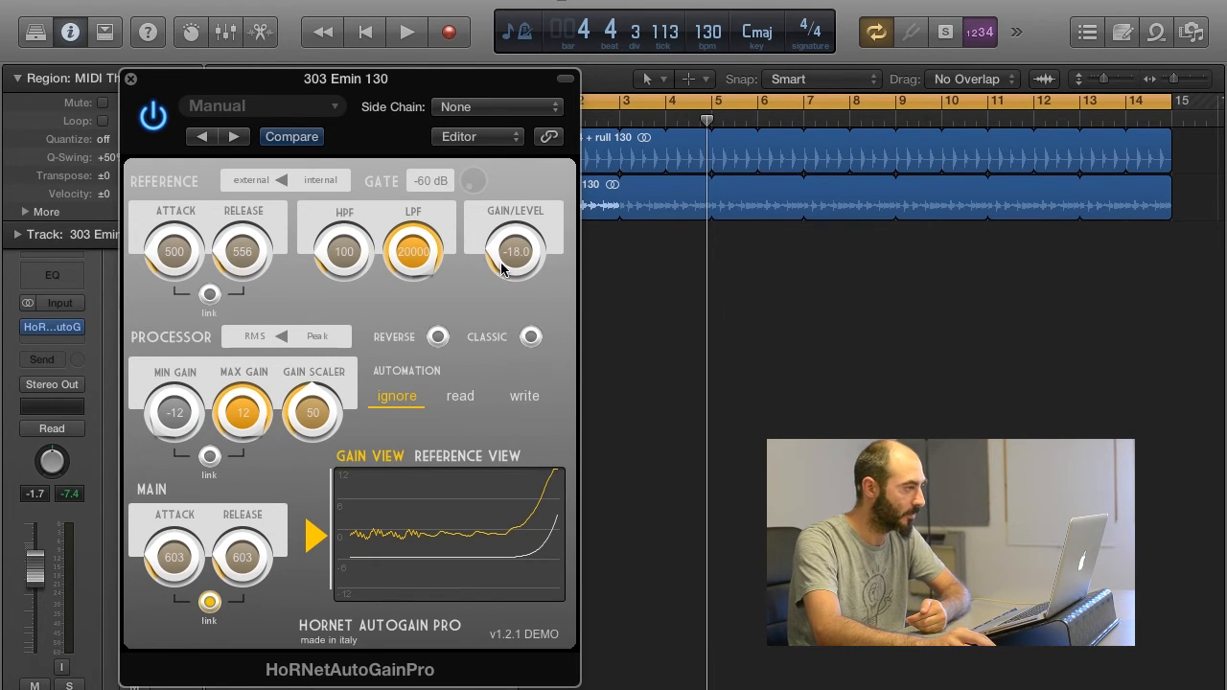
{"action": "left_click", "coordinate": [505, 109]}
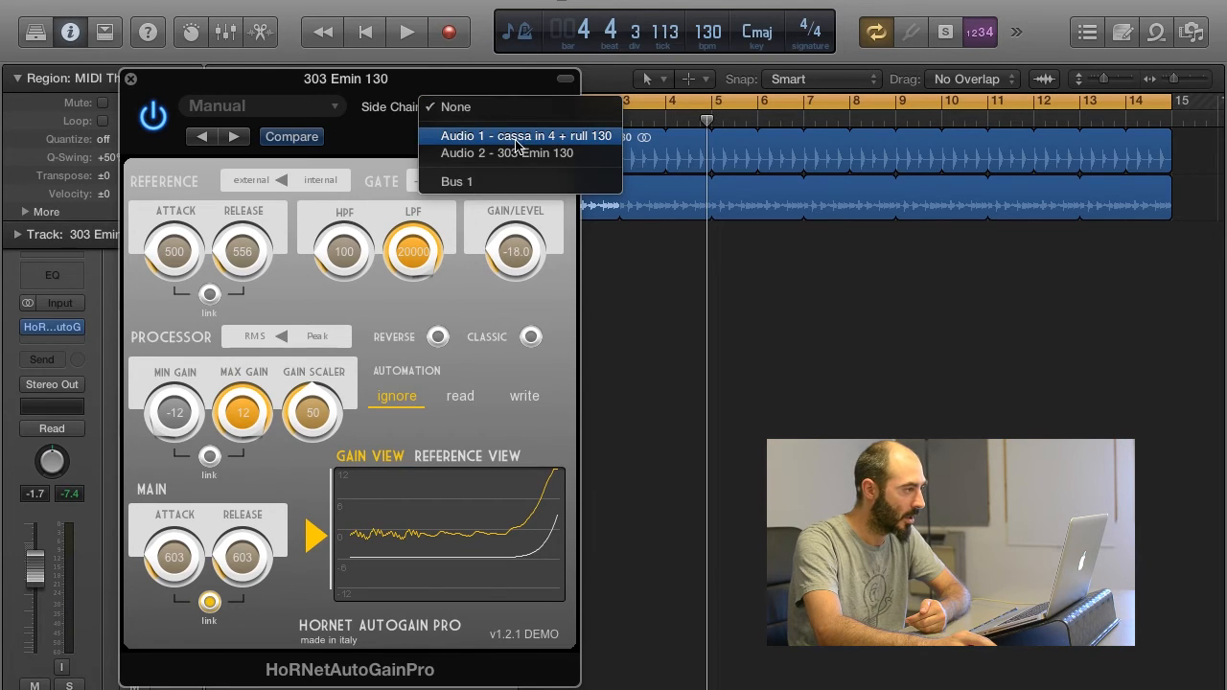
Side-chain from the Audio 1 kick track, audition it, then drop reference attack to 10
{"action": "left_click", "coordinate": [542, 136]}
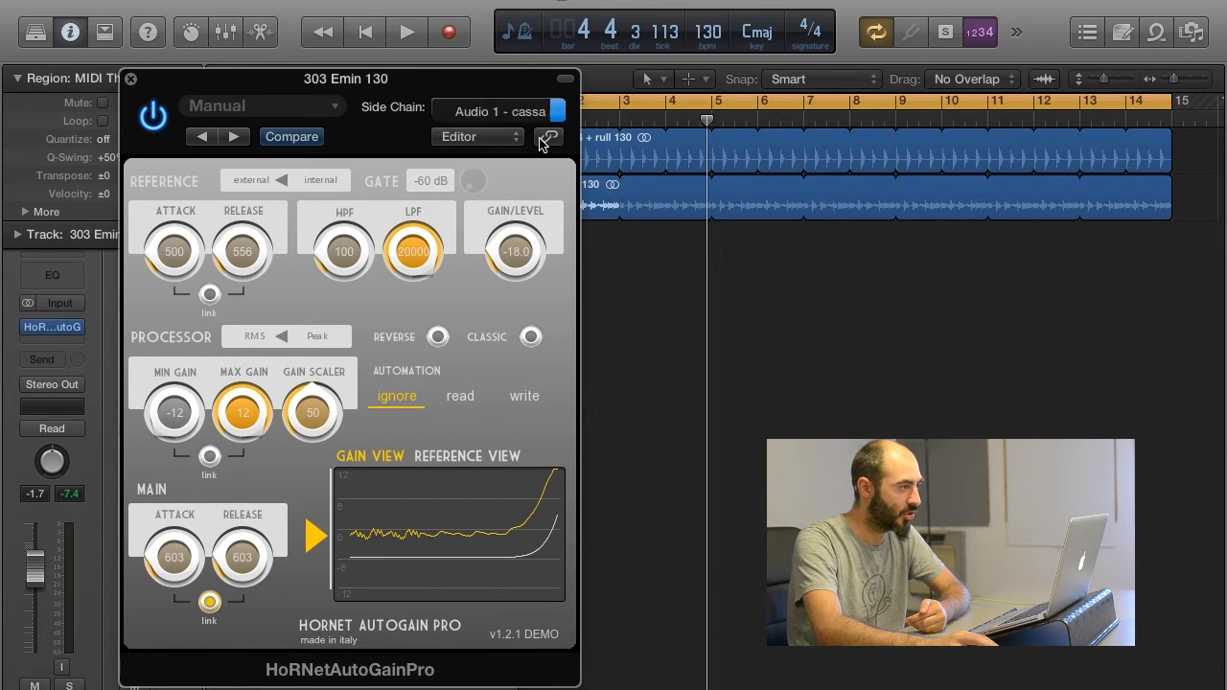
{"action": "mouse_move", "coordinate": [483, 91]}
{"action": "left_mouse_down"}
{"action": "mouse_move", "coordinate": [503, 95]}
{"action": "mouse_move", "coordinate": [493, 89]}
{"action": "left_mouse_up"}
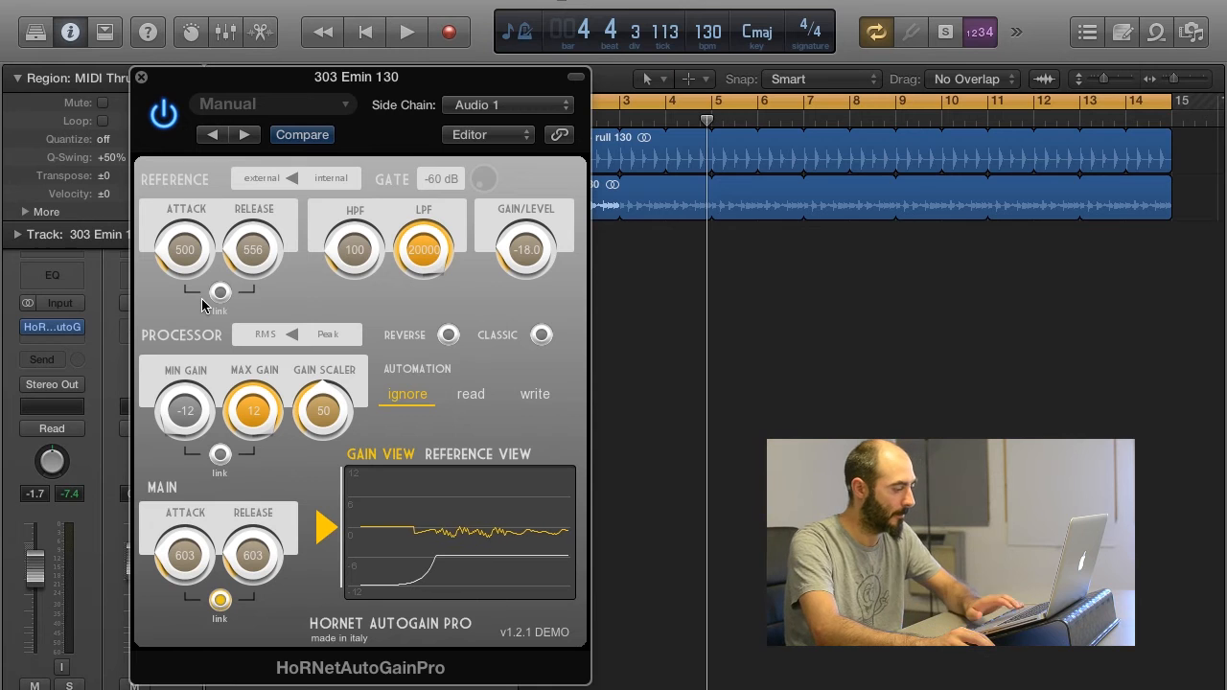
{"action": "key", "text": "space"}
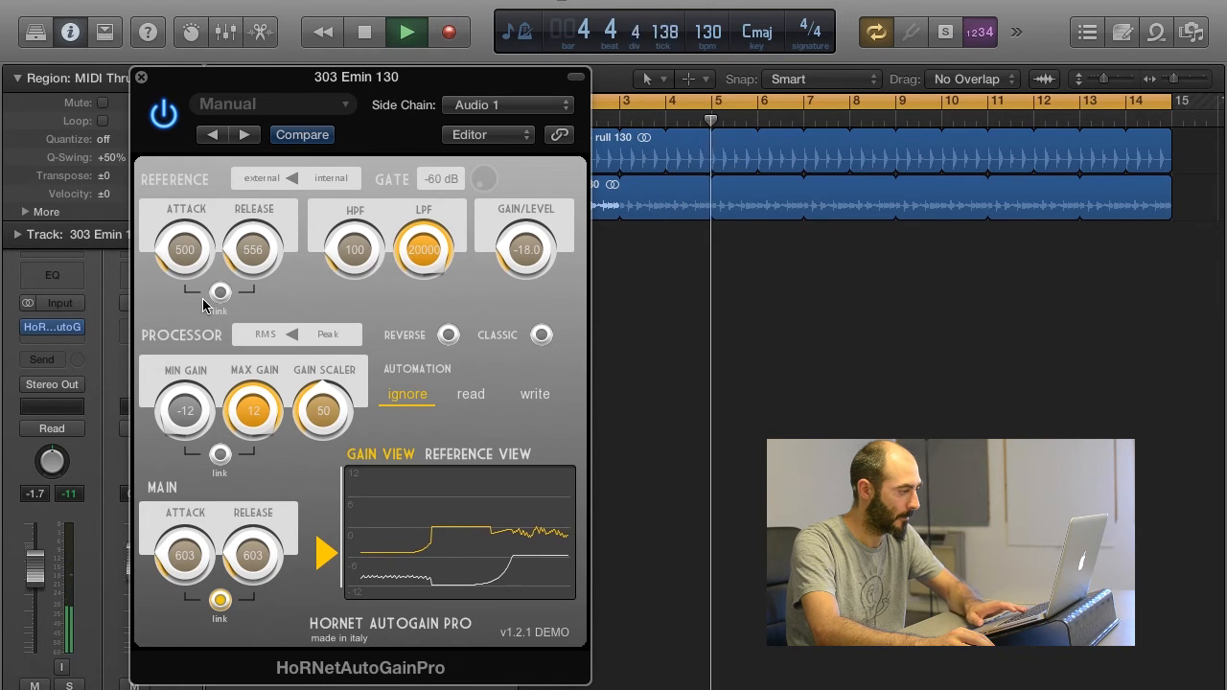
{"action": "key", "text": "space"}
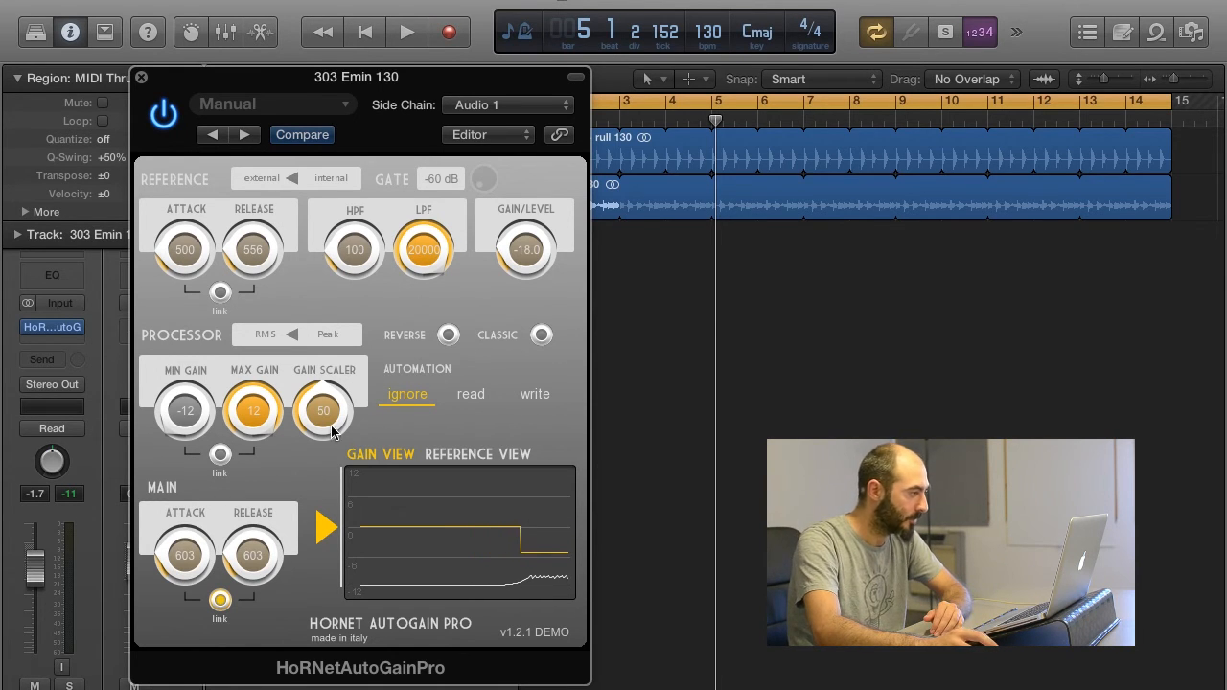
{"action": "left_click_drag", "start_coordinate": [170, 261], "coordinate": [171, 303]}
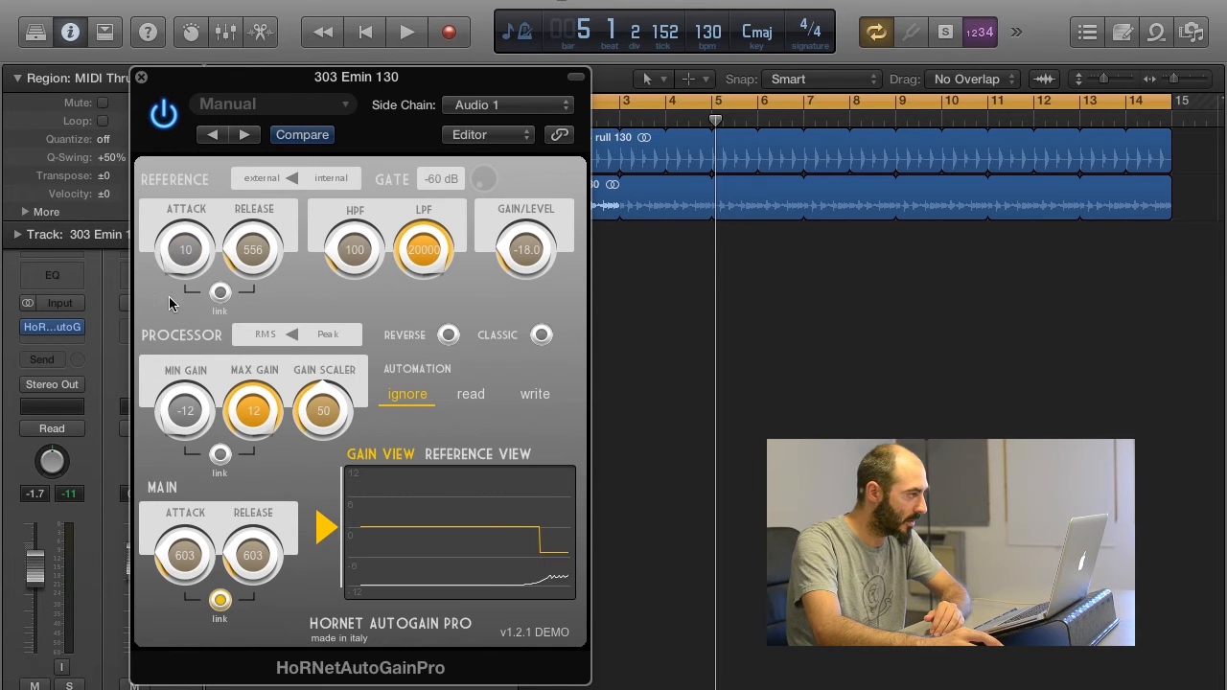
Link reference attack/release and bring main attack/release down to 10, then audition
{"action": "left_click", "coordinate": [222, 295]}
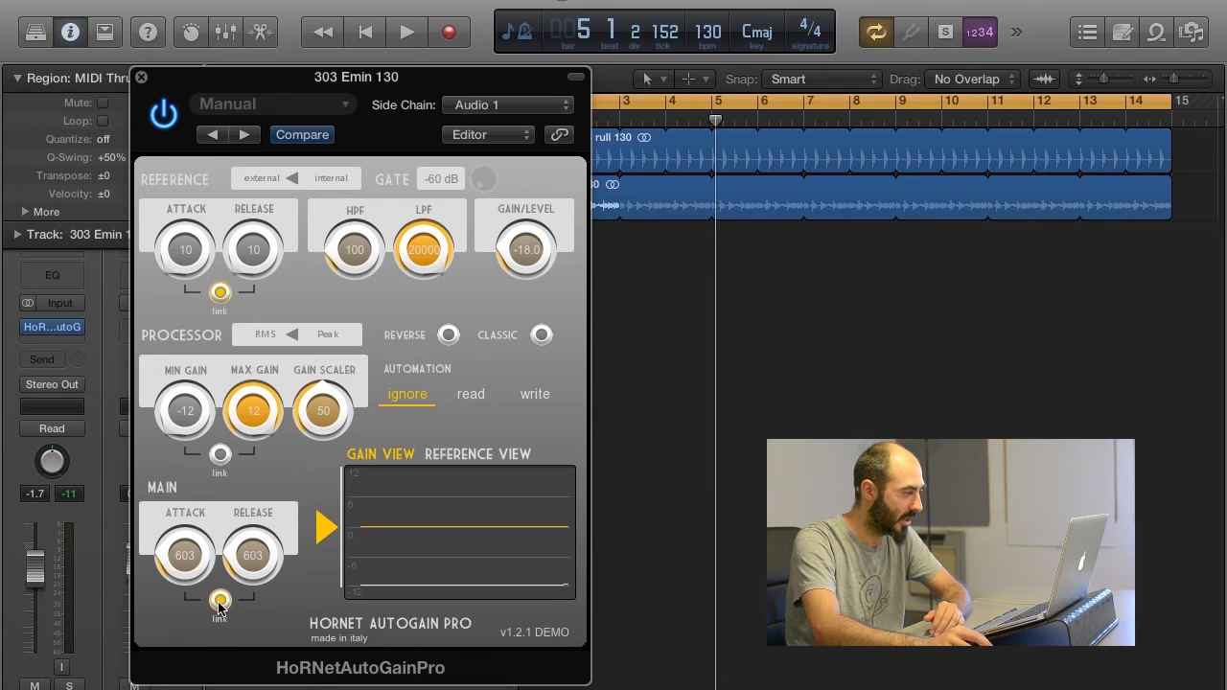
{"action": "left_click_drag", "start_coordinate": [175, 573], "coordinate": [193, 634]}
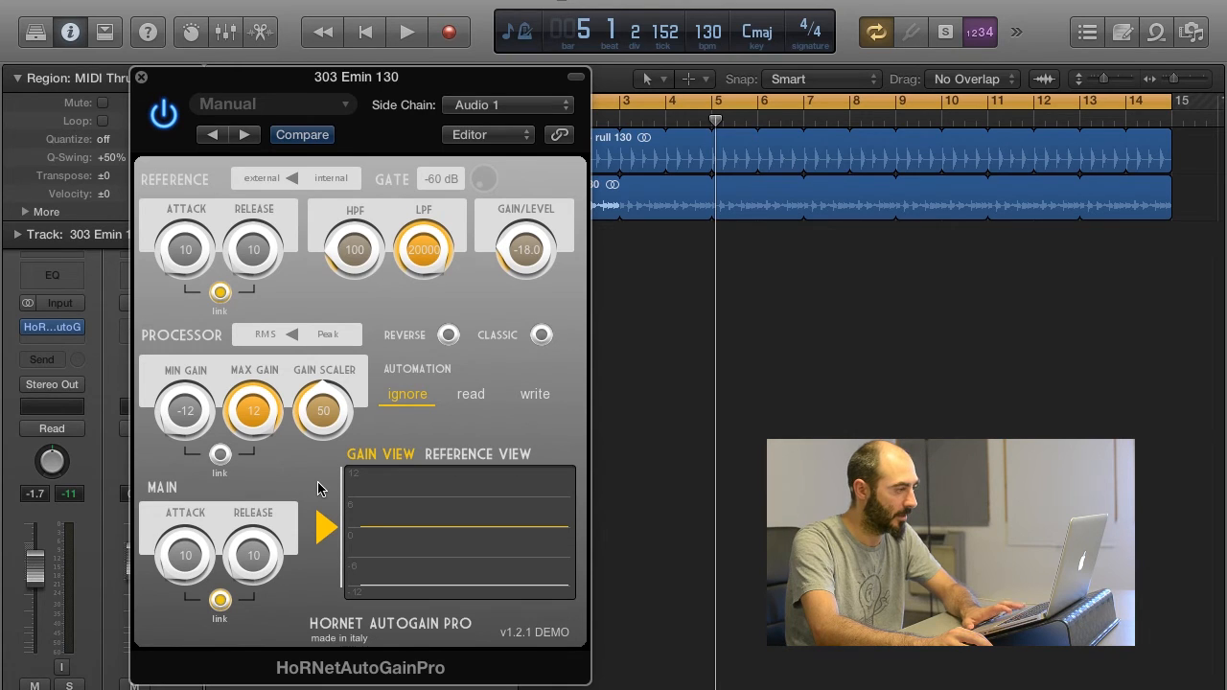
{"action": "key", "text": "space"}
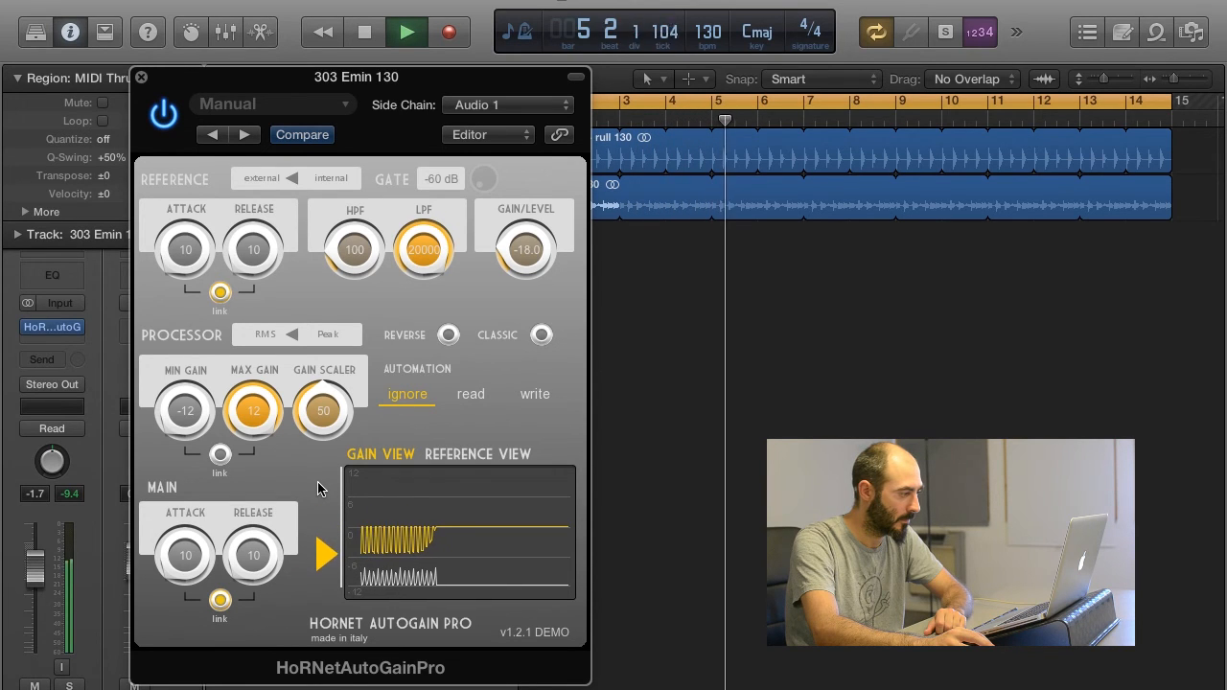
{"action": "key", "text": "space"}
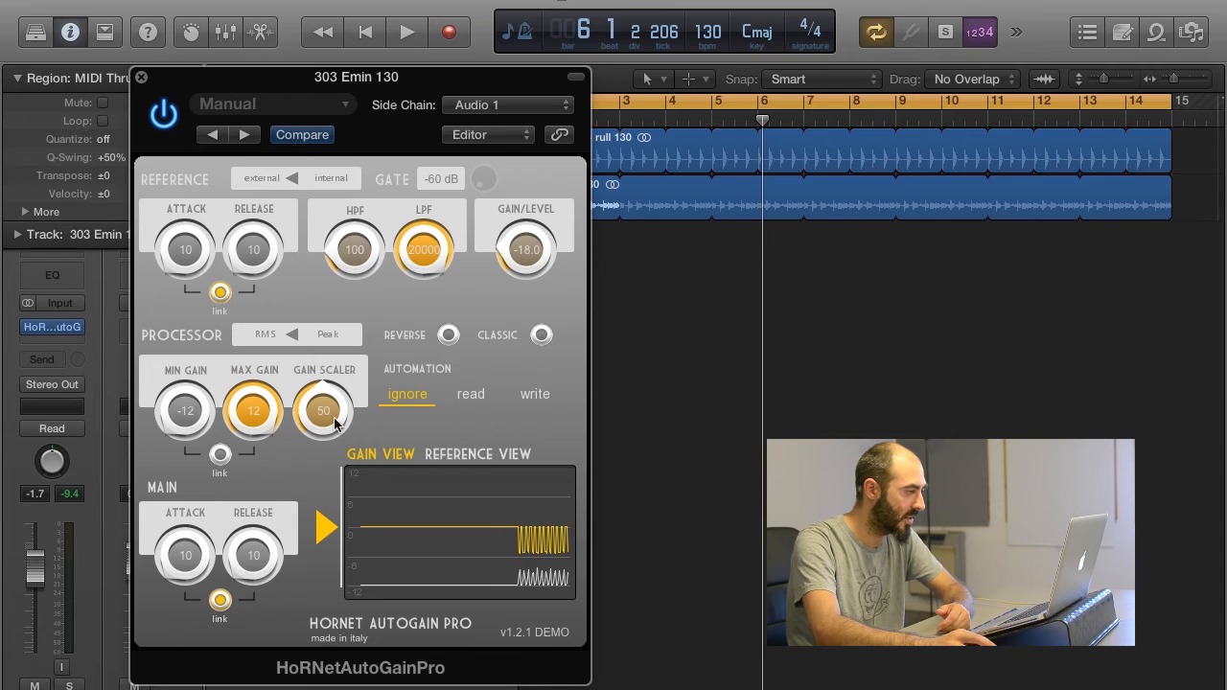
Raise the gain scaler to 100 and replay from bar 1
{"action": "left_click_drag", "start_coordinate": [305, 429], "coordinate": [322, 265]}
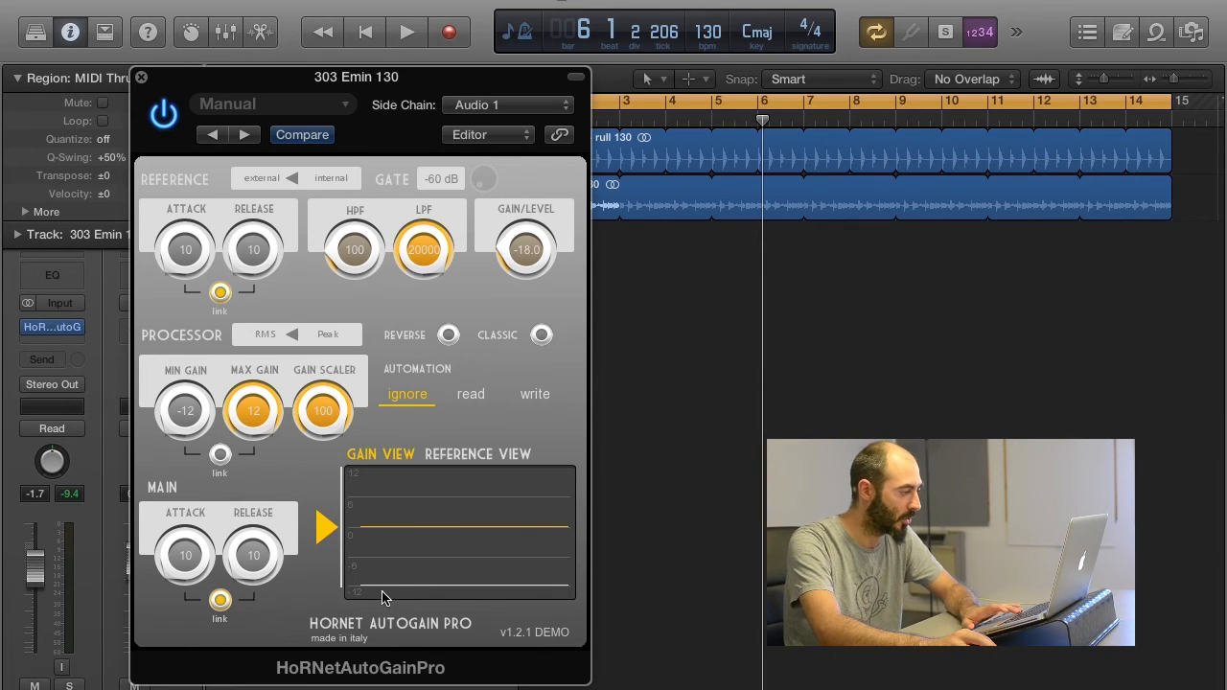
{"action": "key", "text": "space"}
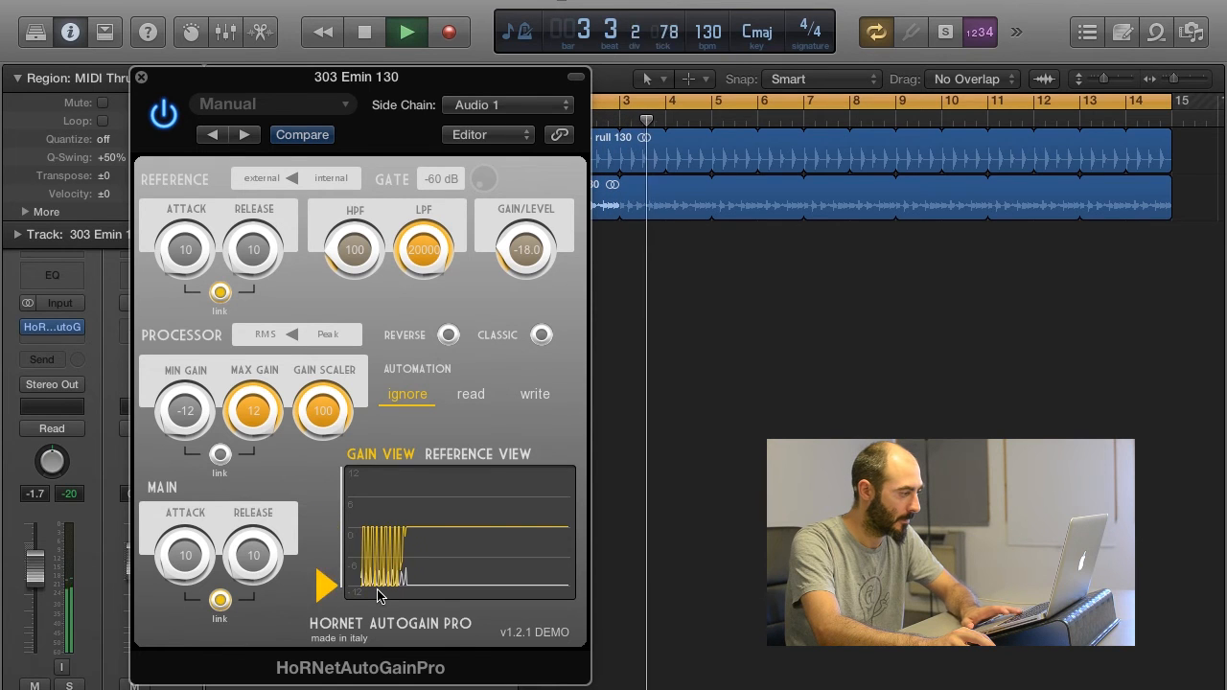
{"action": "key", "text": "space"}
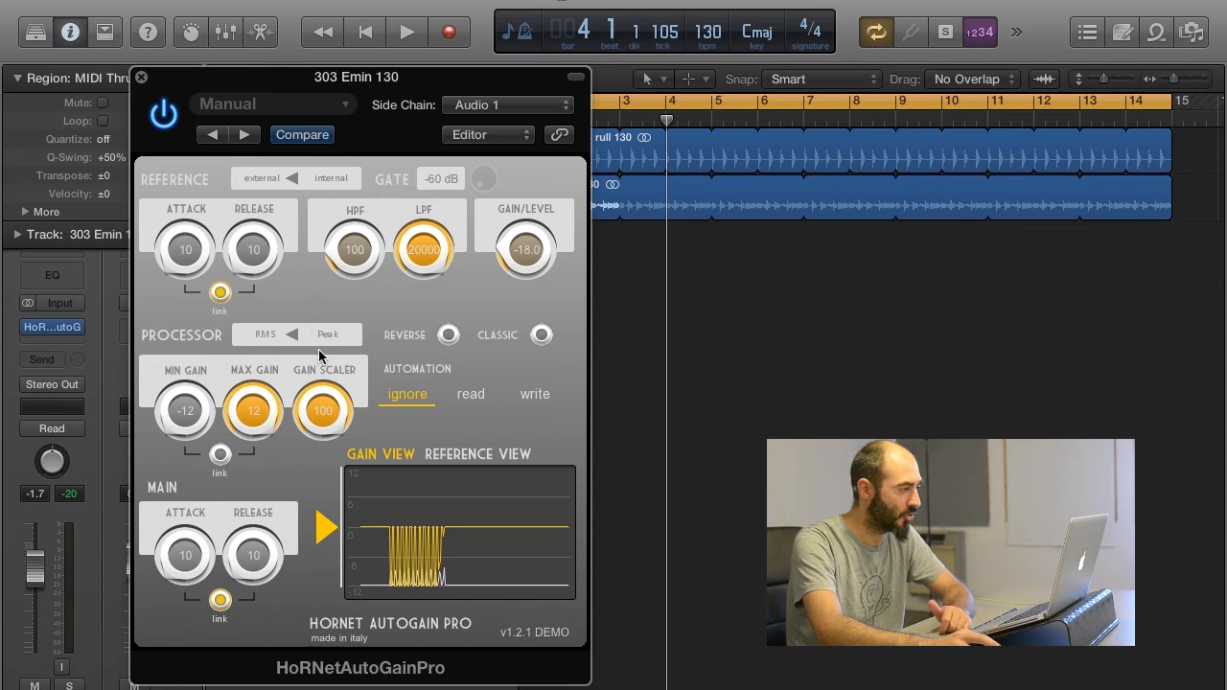
Return the gain scaler to 50, lengthen main and reference attack/release, and start playback
{"action": "left_click_drag", "start_coordinate": [336, 422], "coordinate": [317, 461]}
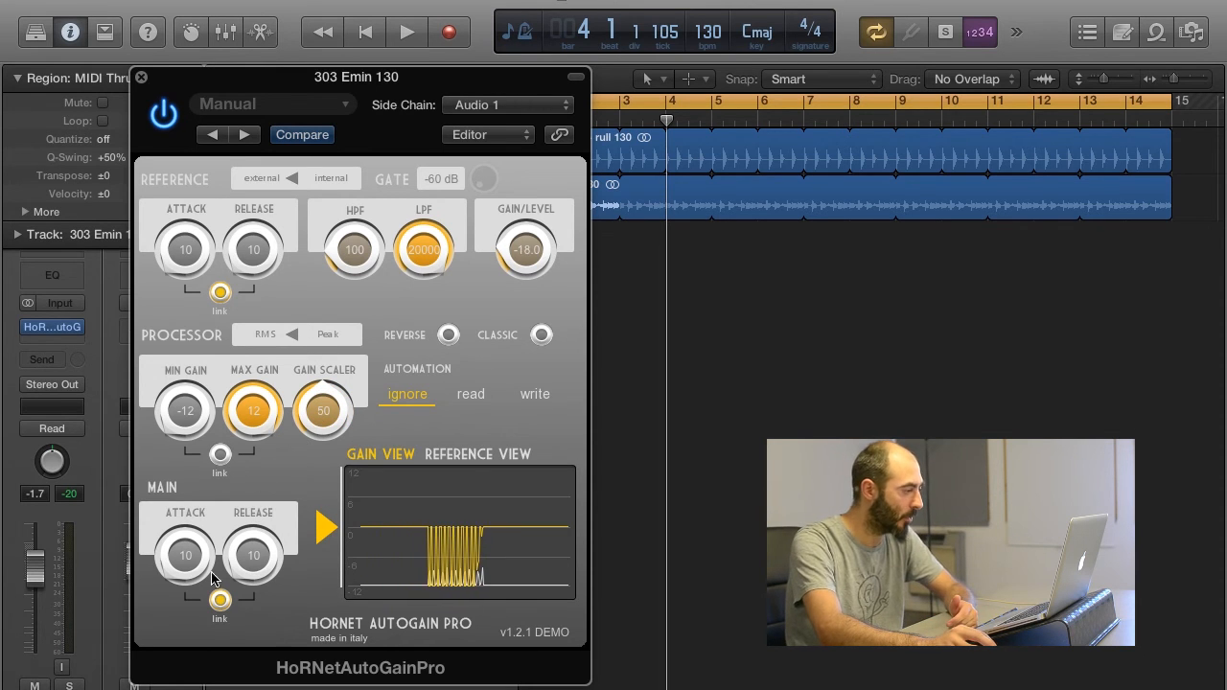
{"action": "left_click_drag", "start_coordinate": [185, 556], "coordinate": [232, 549]}
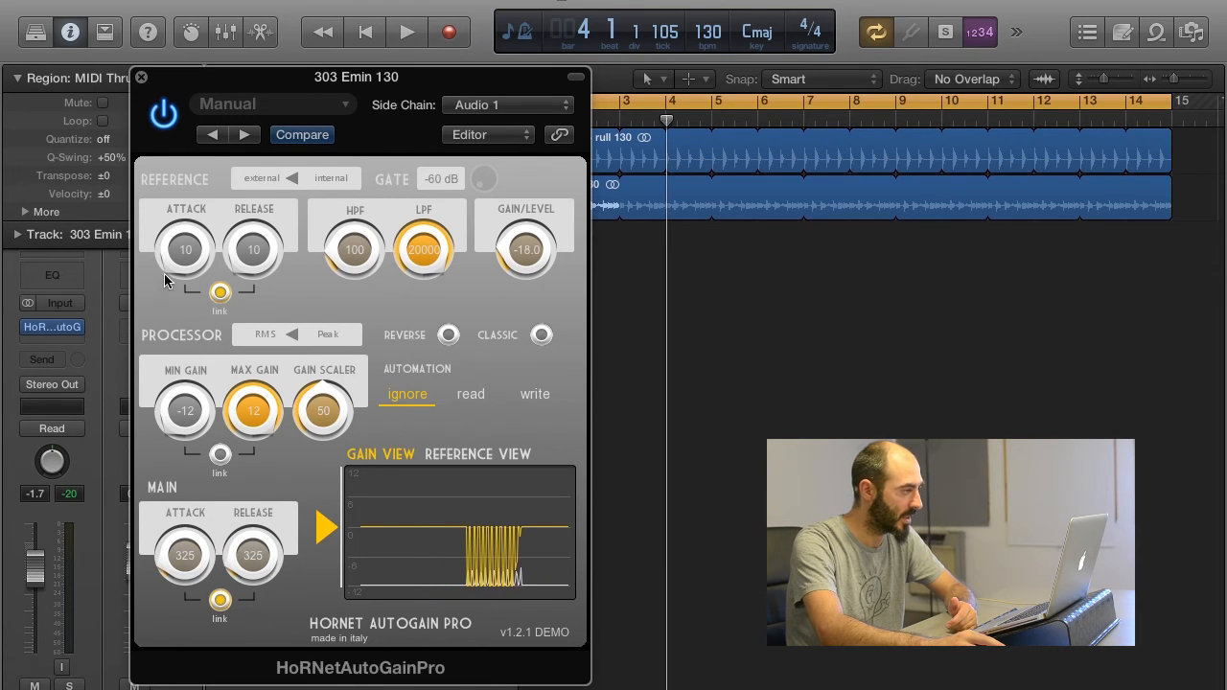
{"action": "left_click_drag", "start_coordinate": [185, 251], "coordinate": [165, 245]}
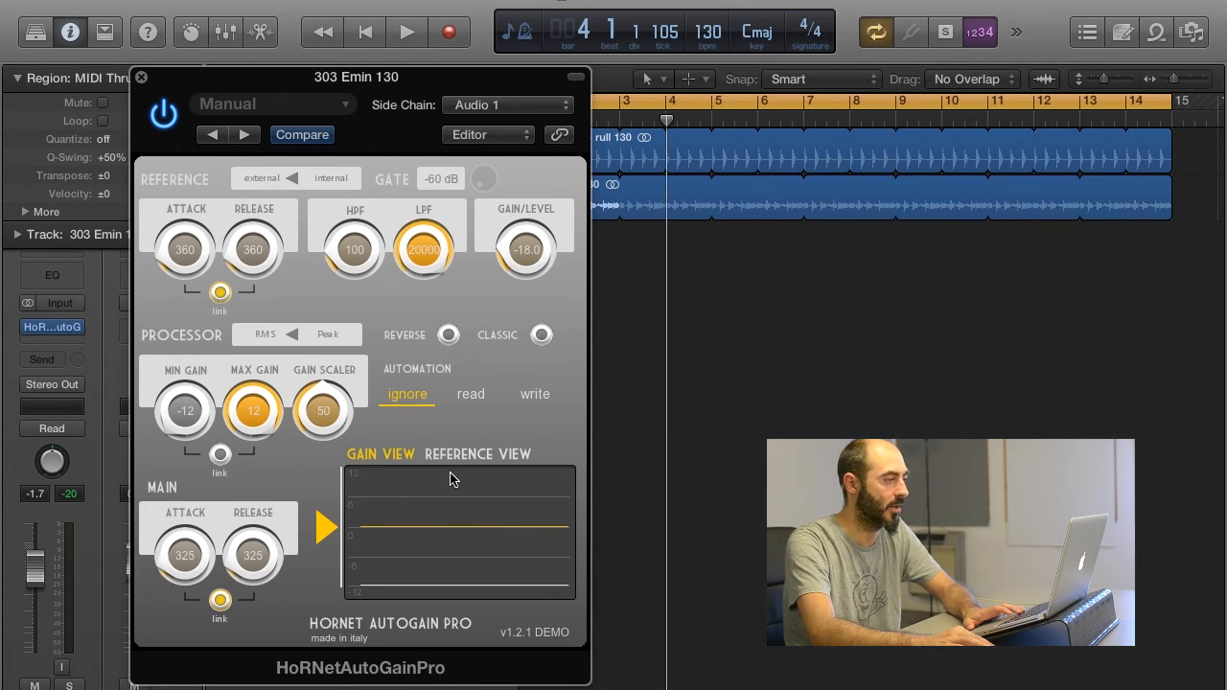
{"action": "key", "text": "space"}
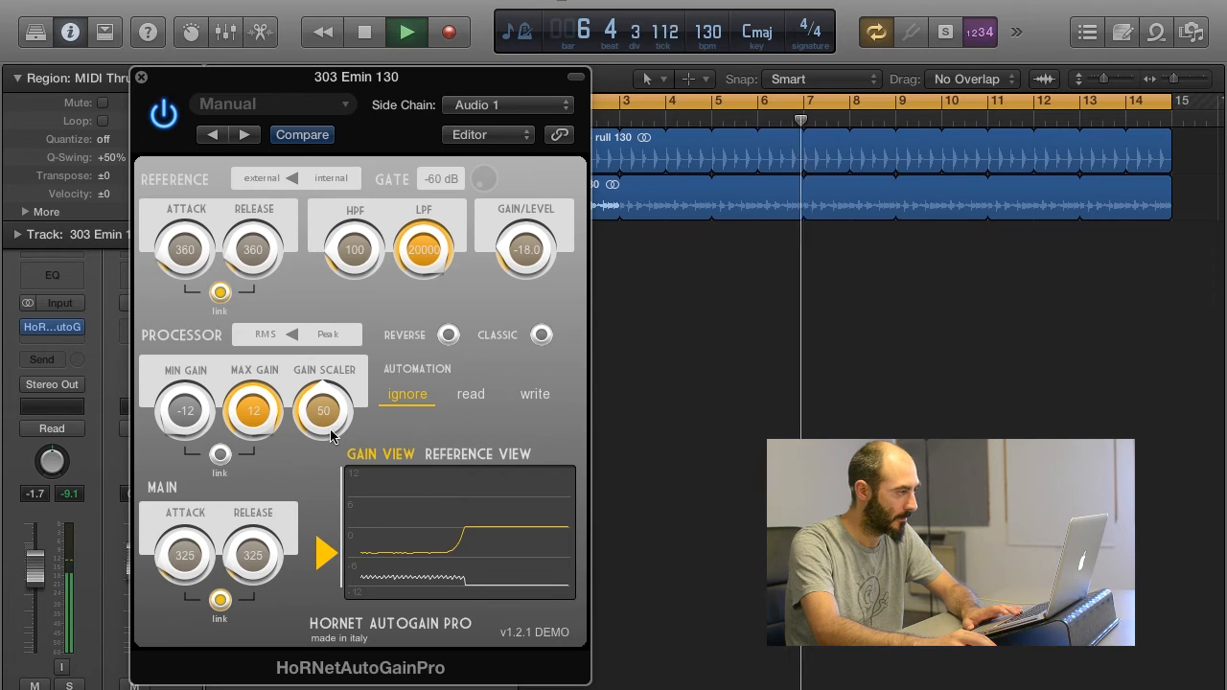
Settle reference attack/release at 255 and main attack/release at 208 while playing
{"action": "left_click_drag", "start_coordinate": [173, 251], "coordinate": [166, 266]}
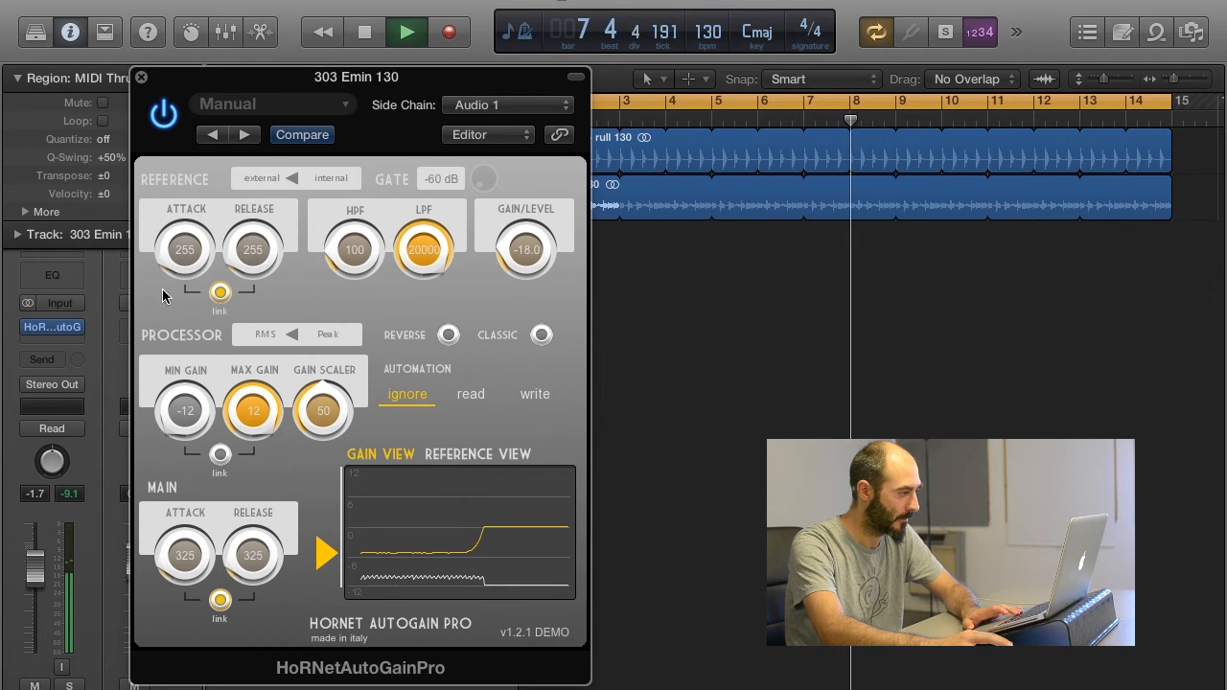
{"action": "left_click_drag", "start_coordinate": [173, 554], "coordinate": [166, 569]}
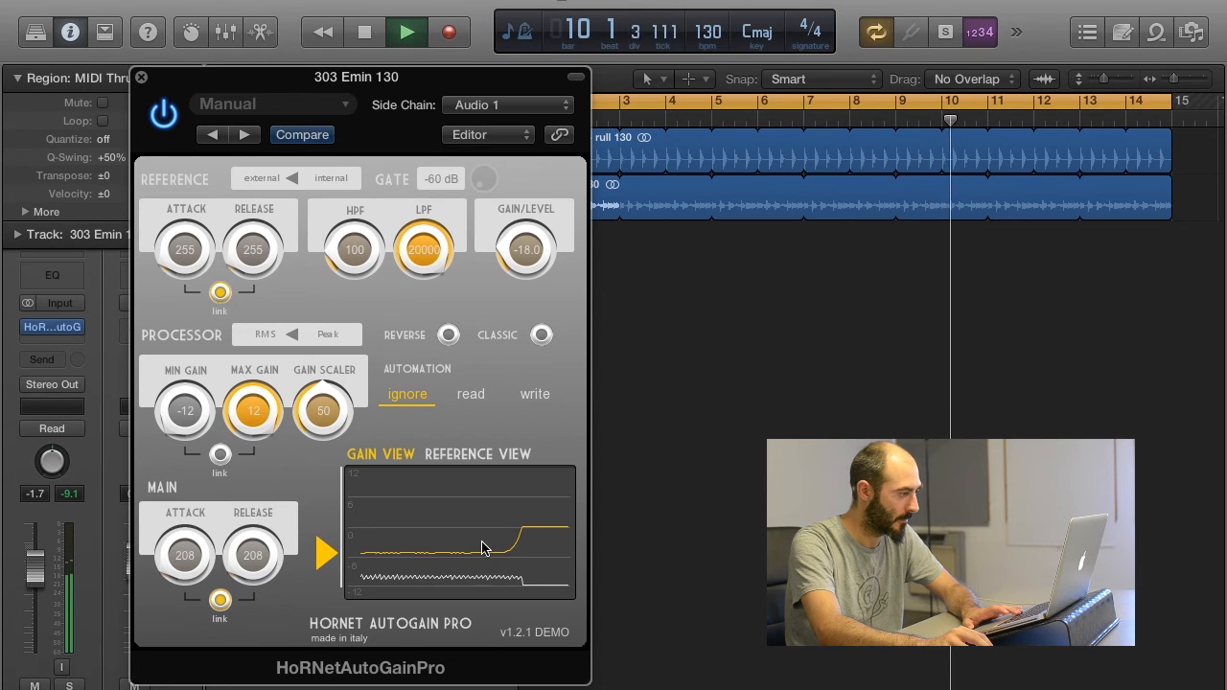
{"action": "key", "text": "space"}
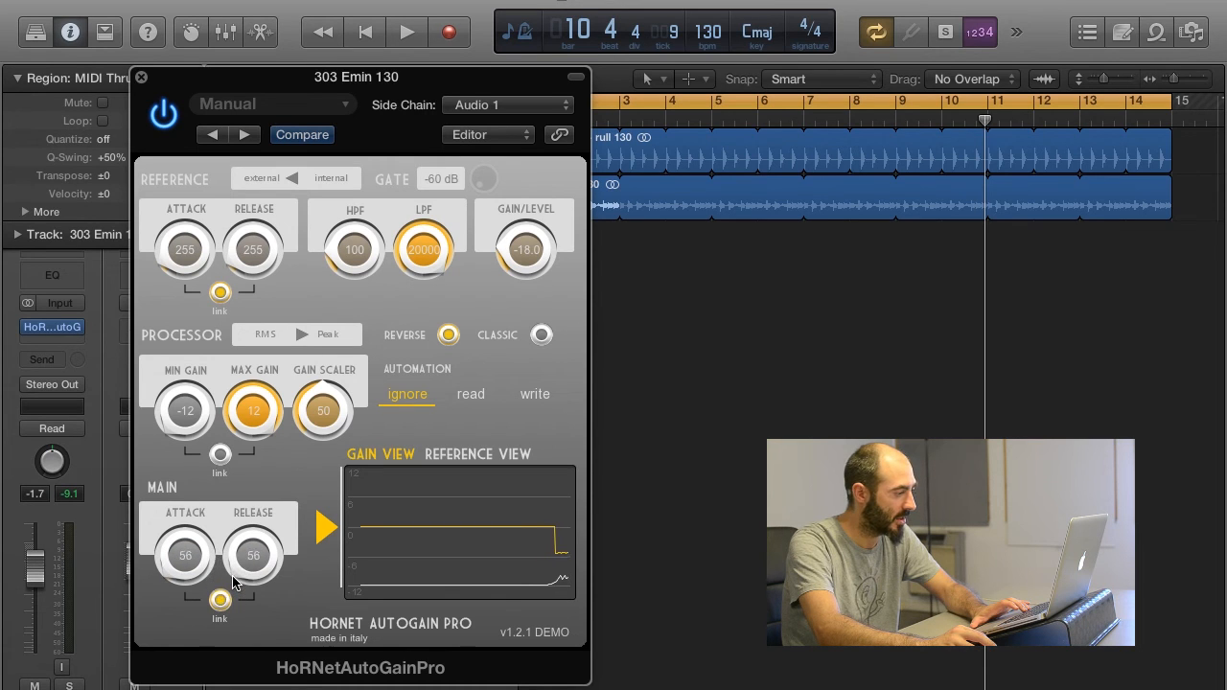
During playback, drop reference and main attack/release to 10 and raise the gain scaler to 93
{"action": "key", "text": "space"}
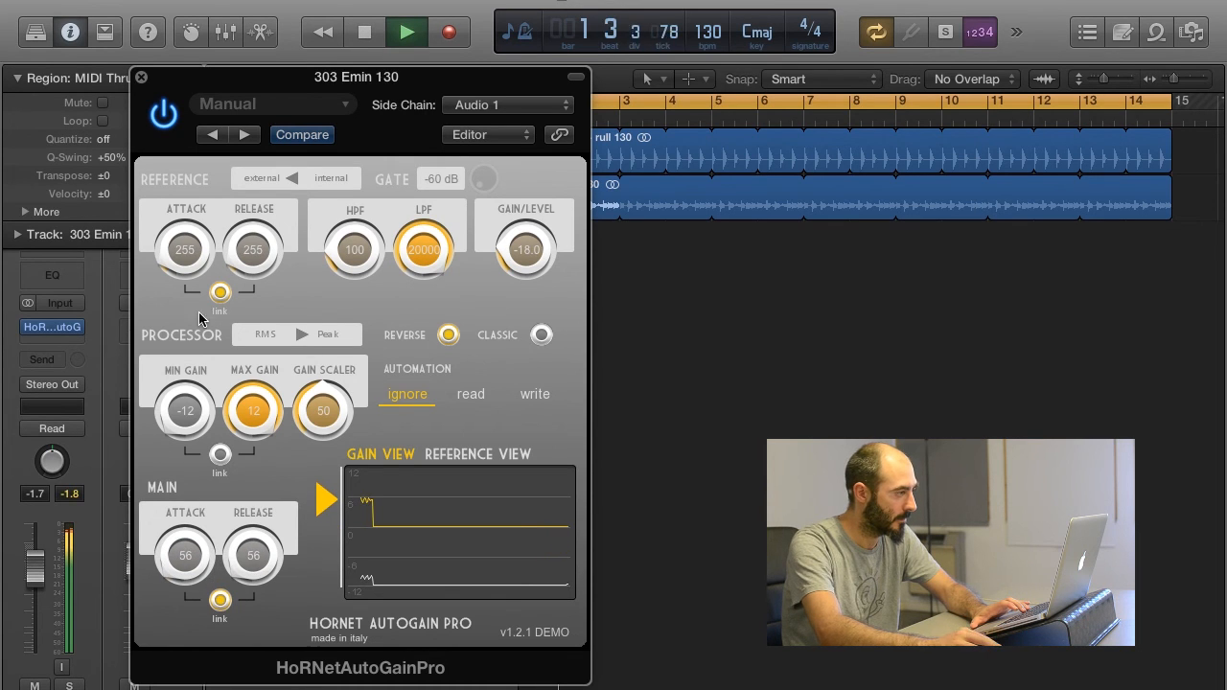
{"action": "left_click_drag", "start_coordinate": [161, 271], "coordinate": [161, 288]}
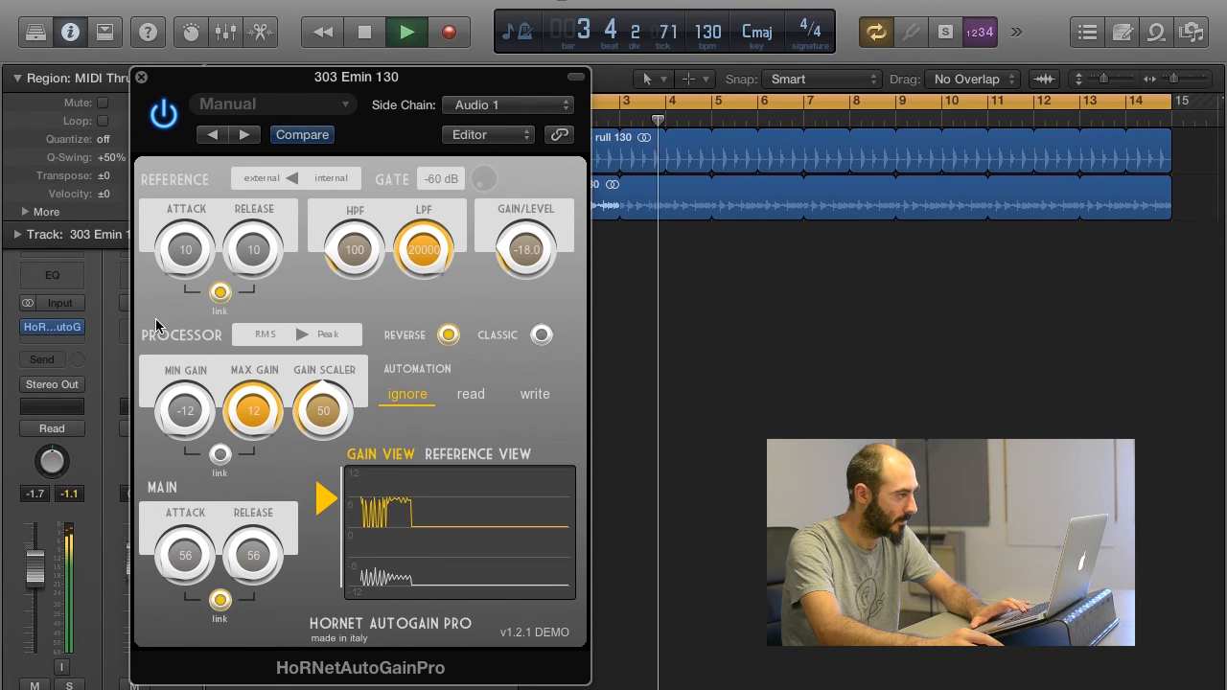
{"action": "left_click_drag", "start_coordinate": [172, 569], "coordinate": [175, 595]}
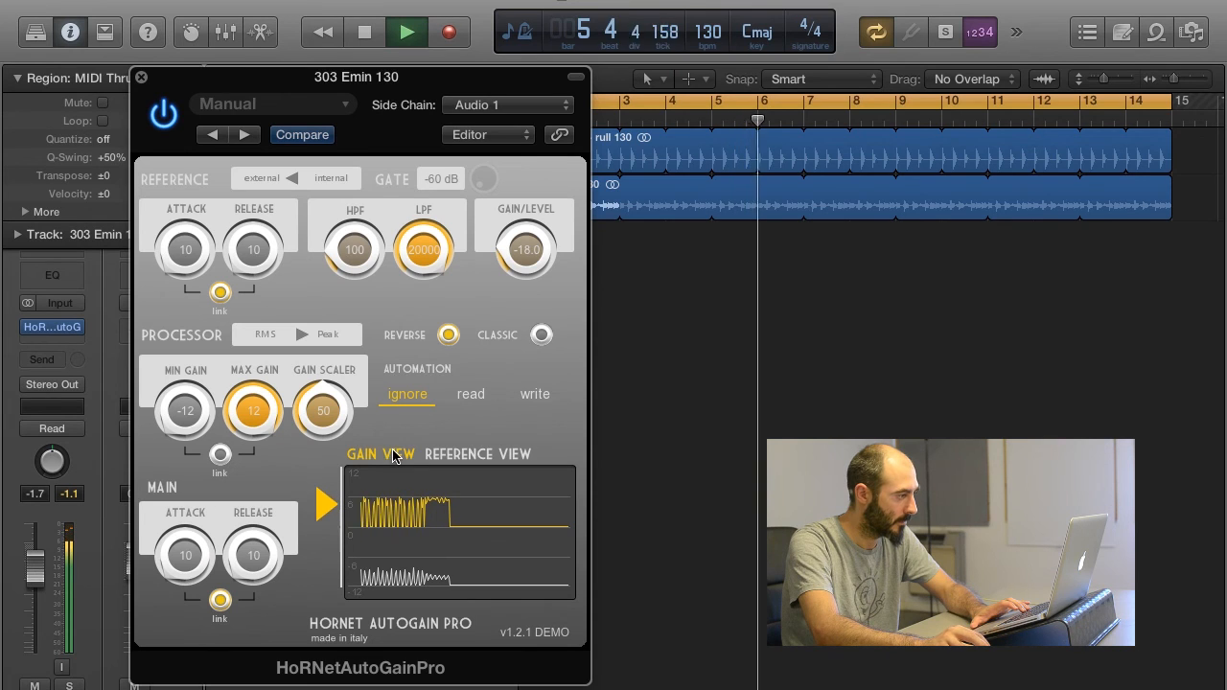
{"action": "mouse_move", "coordinate": [323, 412]}
{"action": "left_mouse_down"}
{"action": "mouse_move", "coordinate": [317, 429]}
{"action": "mouse_move", "coordinate": [310, 329]}
{"action": "left_mouse_up"}
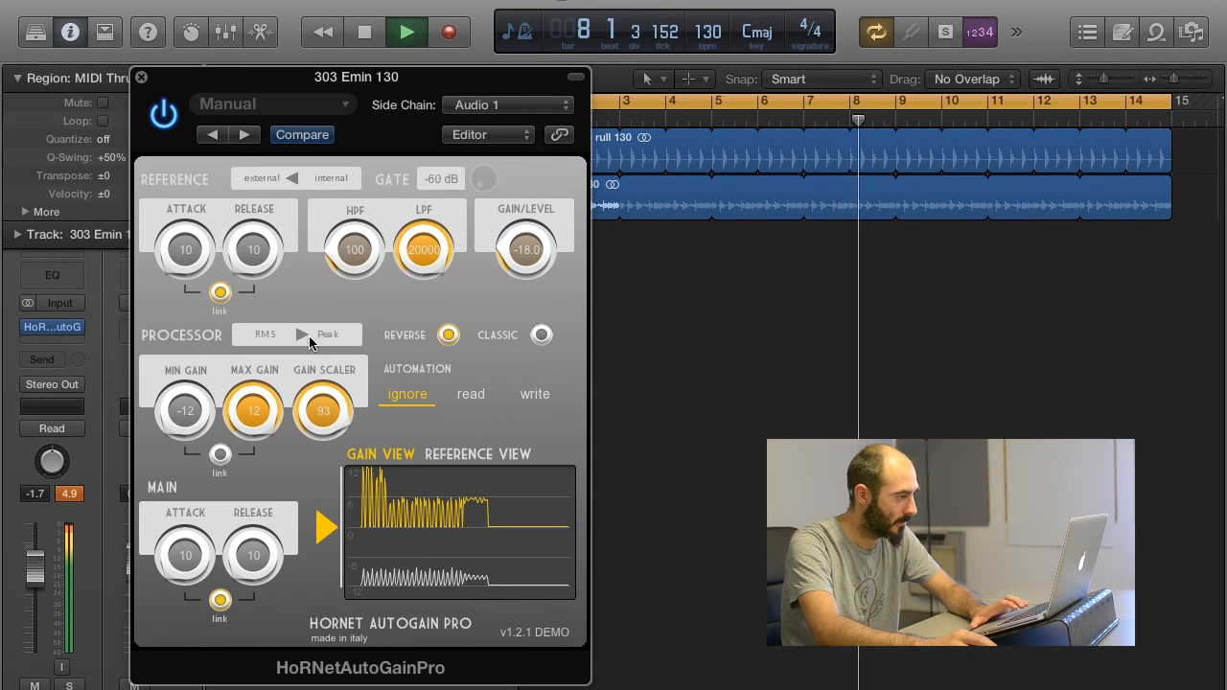
{"action": "key", "text": "space"}
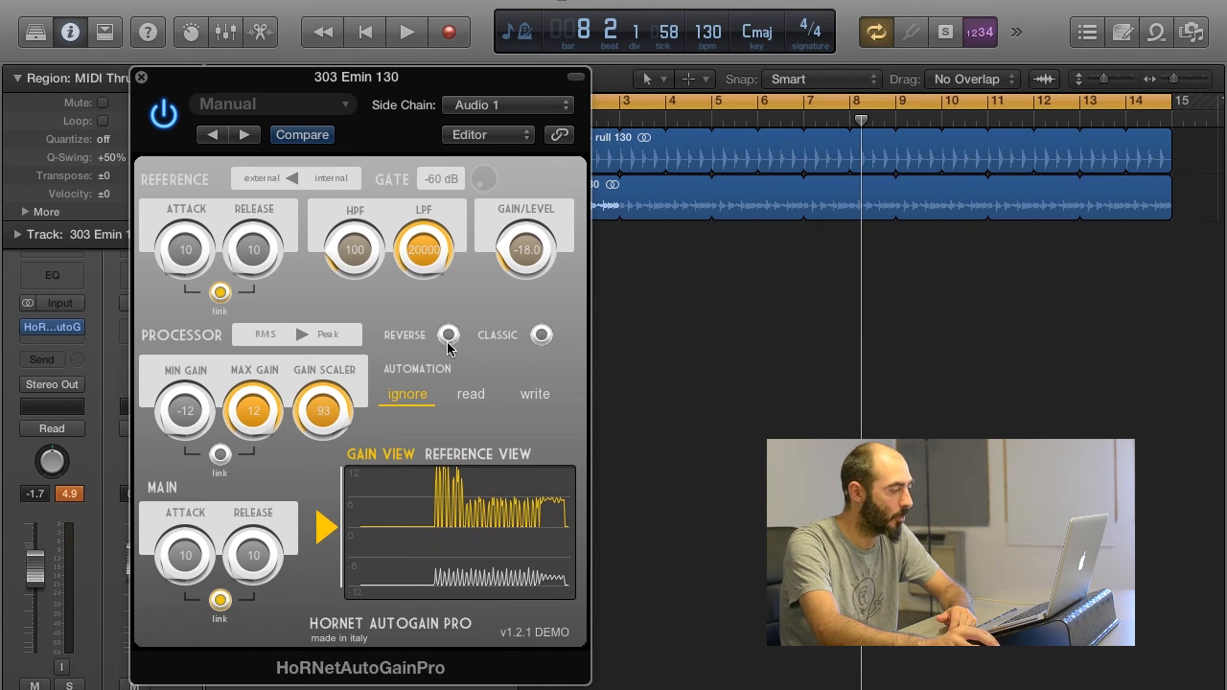
Briefly try classic mode then turn it off, and drag the plugin window lower to uncover the tracks
{"action": "left_click", "coordinate": [541, 335]}
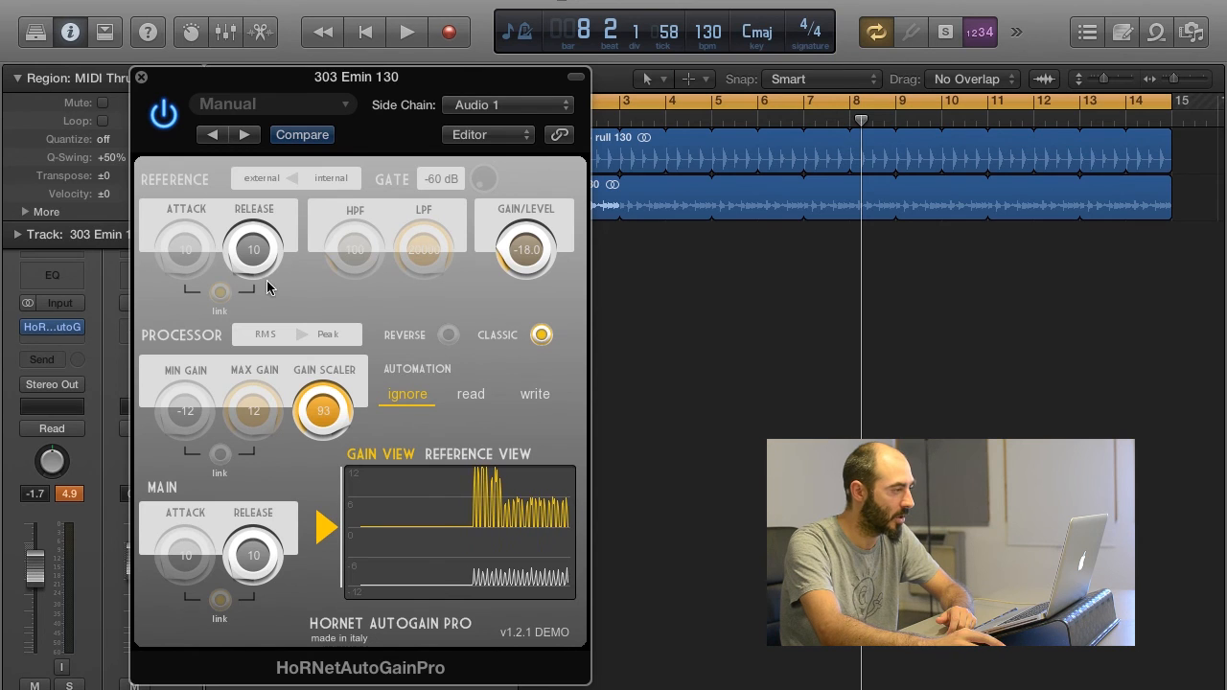
{"action": "left_click", "coordinate": [542, 336]}
{"action": "left_click_drag", "start_coordinate": [483, 77], "coordinate": [574, 233]}
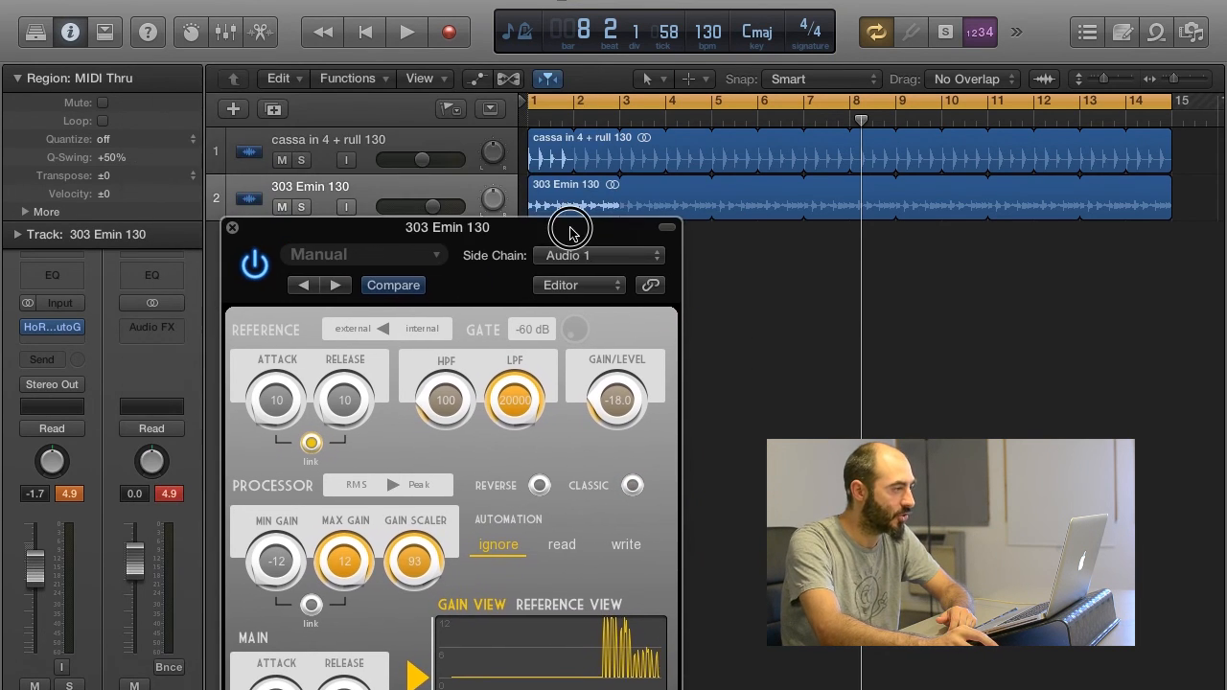
{"action": "left_click_drag", "start_coordinate": [511, 237], "coordinate": [477, 207]}
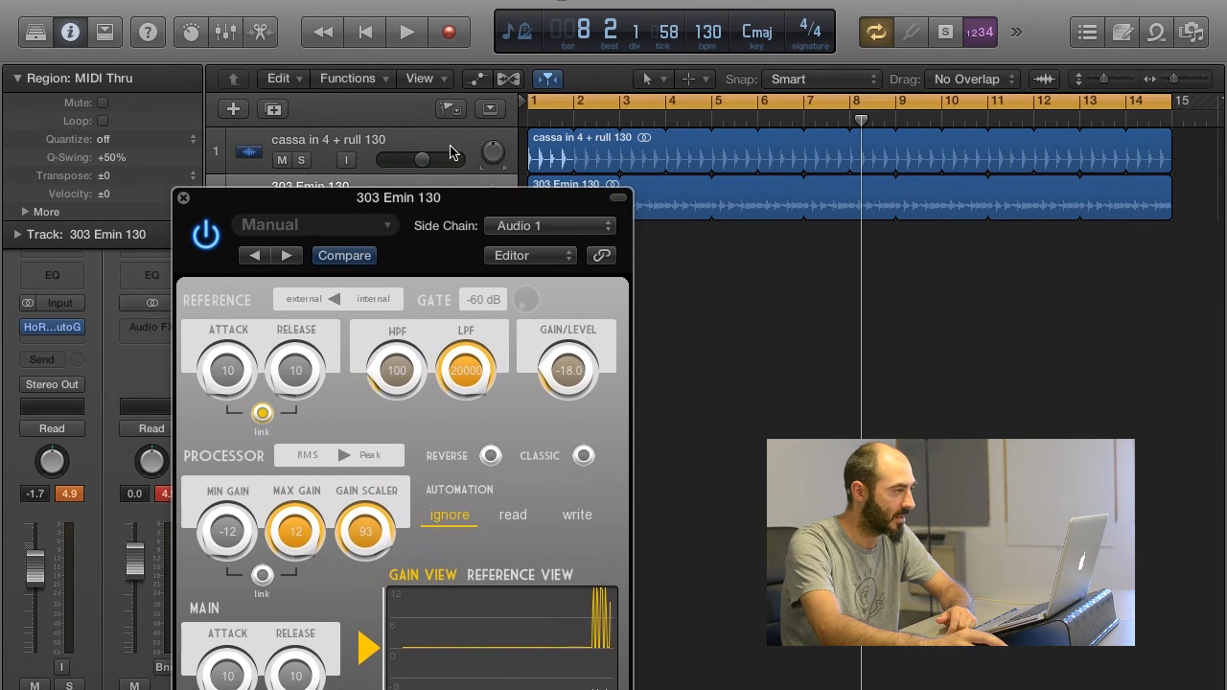
Send the kick track 'cassa in 4 + rull 130' to Bus 1 at 0 dB
{"action": "left_click", "coordinate": [419, 153]}
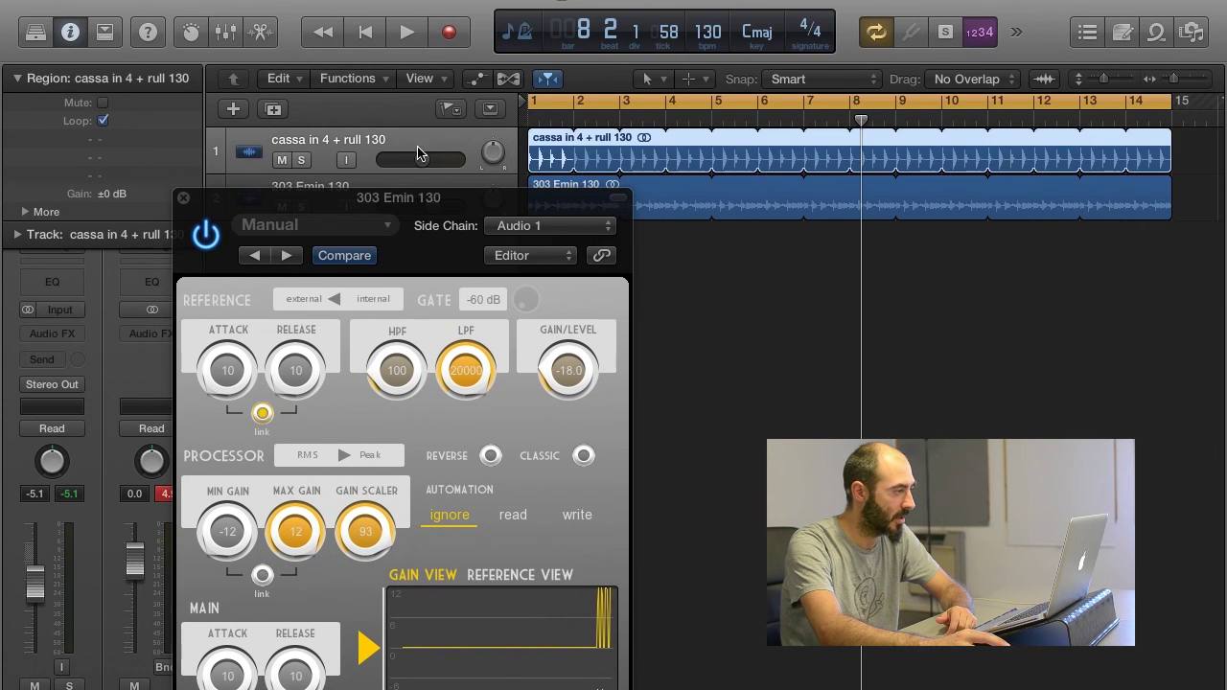
{"action": "left_click", "coordinate": [52, 360]}
{"action": "mouse_move", "coordinate": [91, 448]}
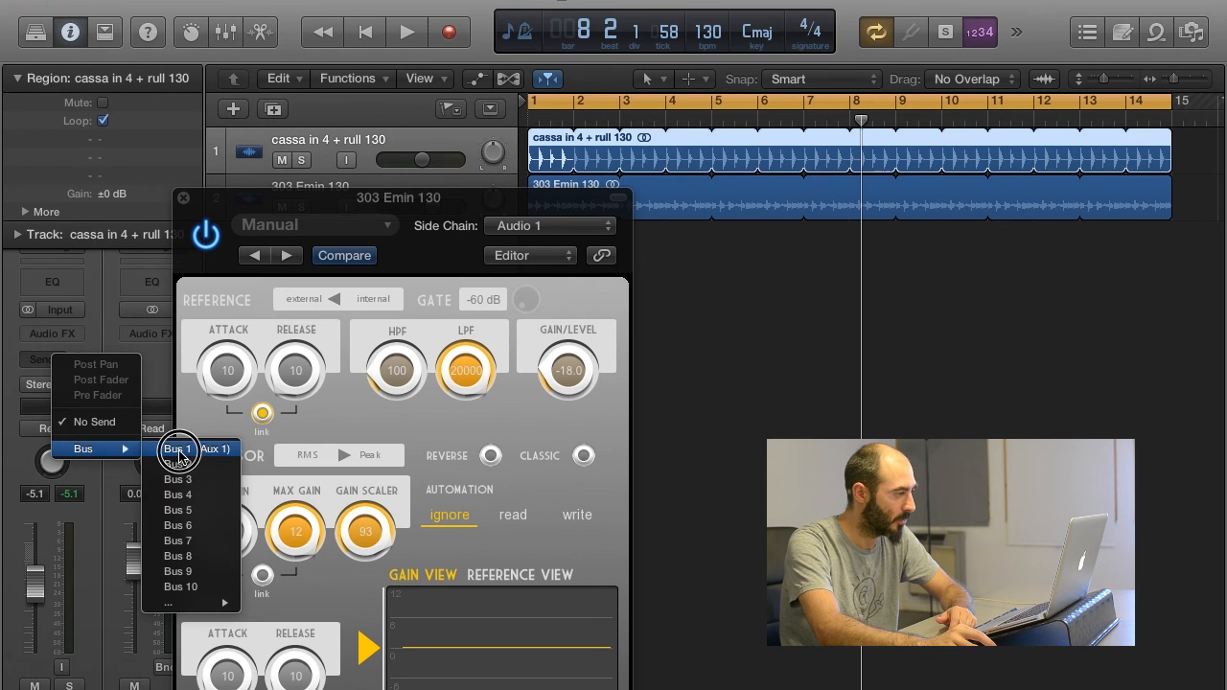
{"action": "left_click", "coordinate": [179, 451]}
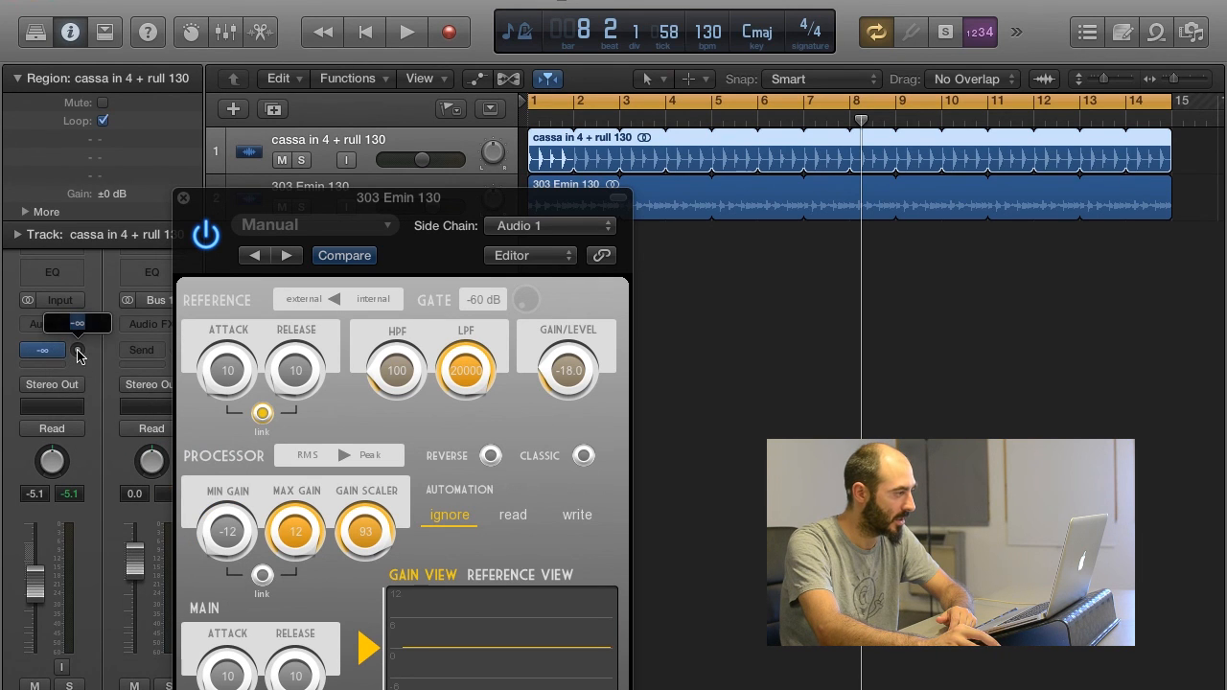
{"action": "double_click", "coordinate": [80, 326]}
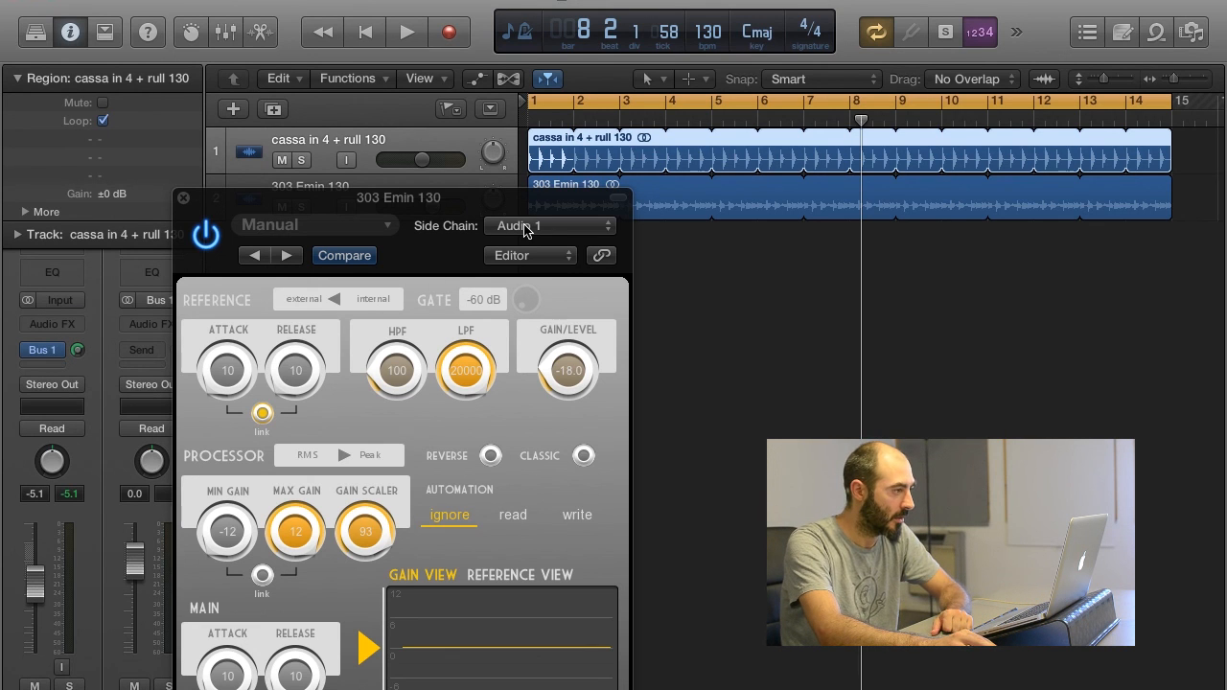
Set AutoGain Pro's side-chain source to Bus 1 and start playback
{"action": "left_click_drag", "start_coordinate": [525, 198], "coordinate": [526, 178]}
{"action": "left_click", "coordinate": [552, 204]}
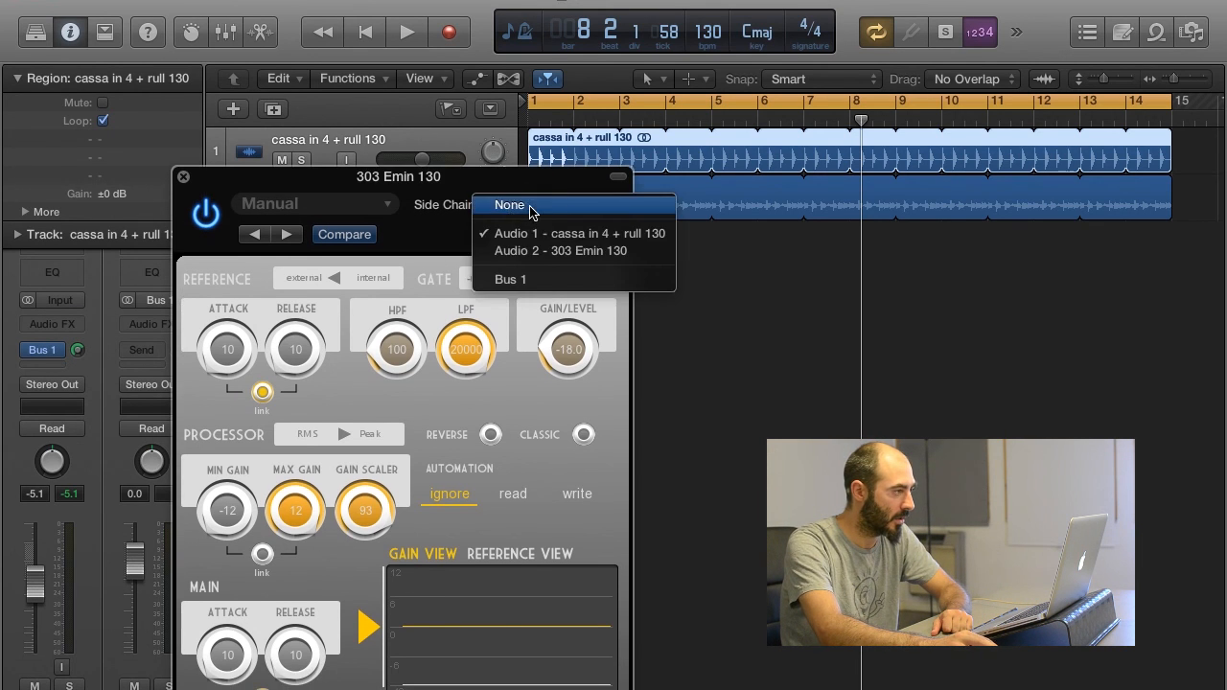
{"action": "left_click", "coordinate": [519, 280]}
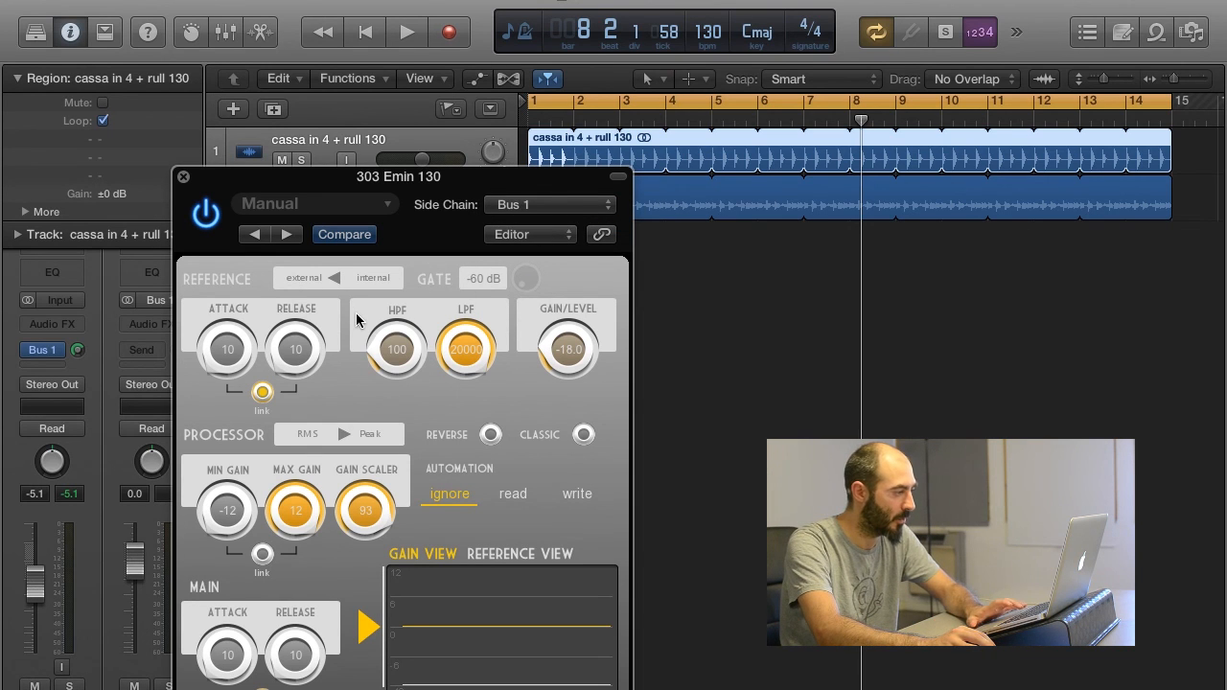
{"action": "key", "text": "space"}
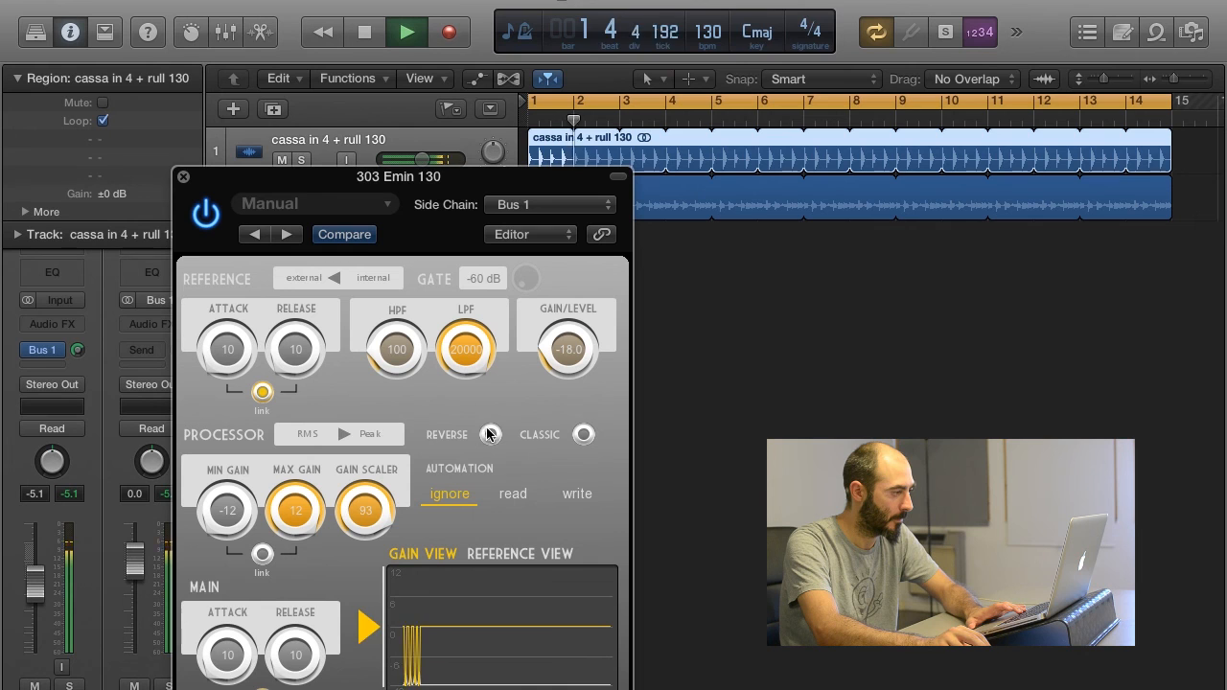
Toggle reverse on and off, lower the gain scaler to 49 and switch detection from Peak to RMS
{"action": "left_click", "coordinate": [489, 434]}
{"action": "left_click", "coordinate": [490, 436]}
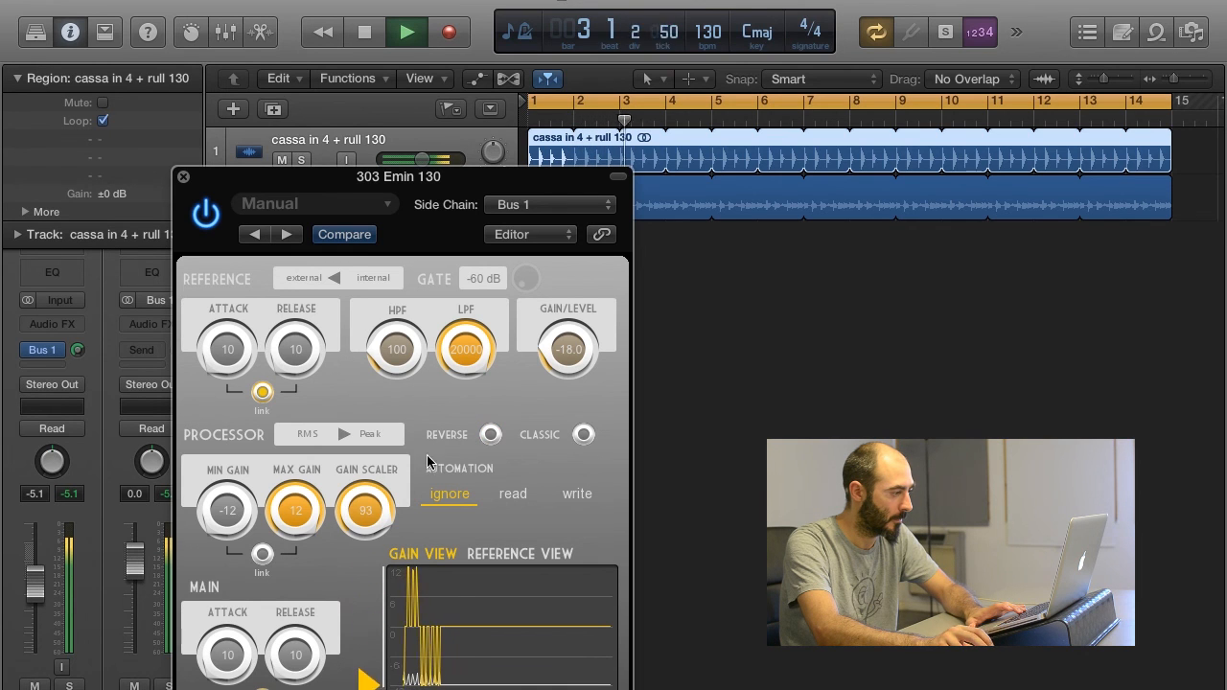
{"action": "left_click_drag", "start_coordinate": [365, 532], "coordinate": [357, 614]}
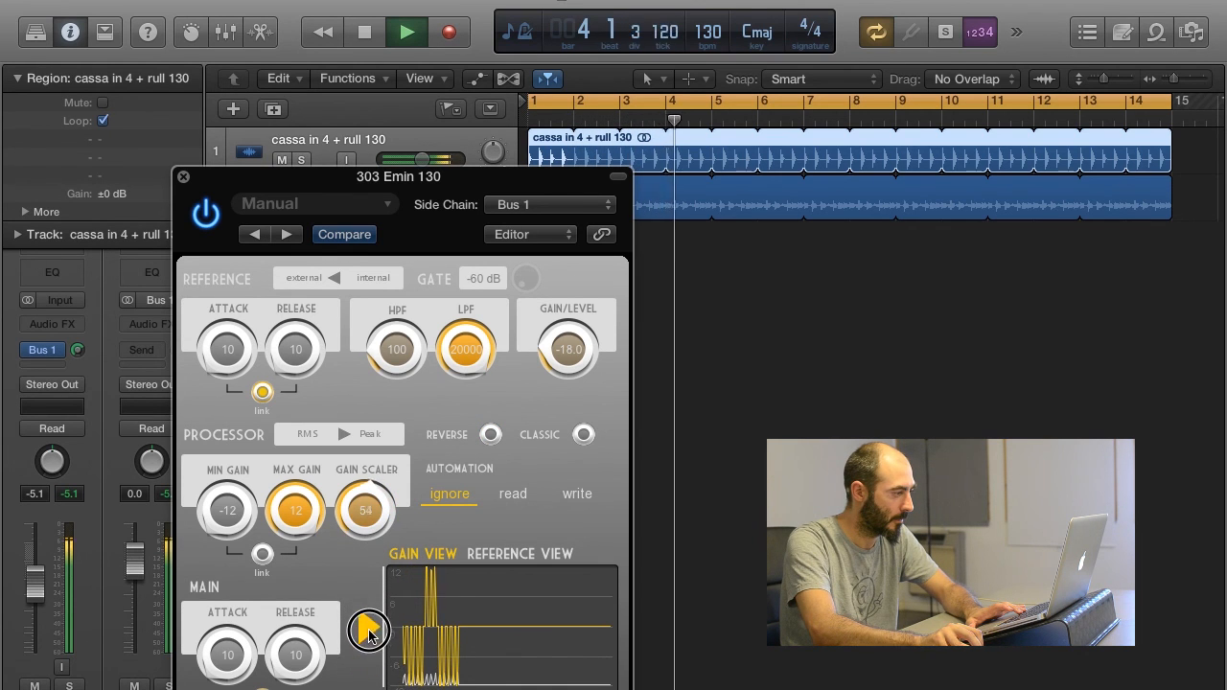
{"action": "left_click", "coordinate": [344, 435]}
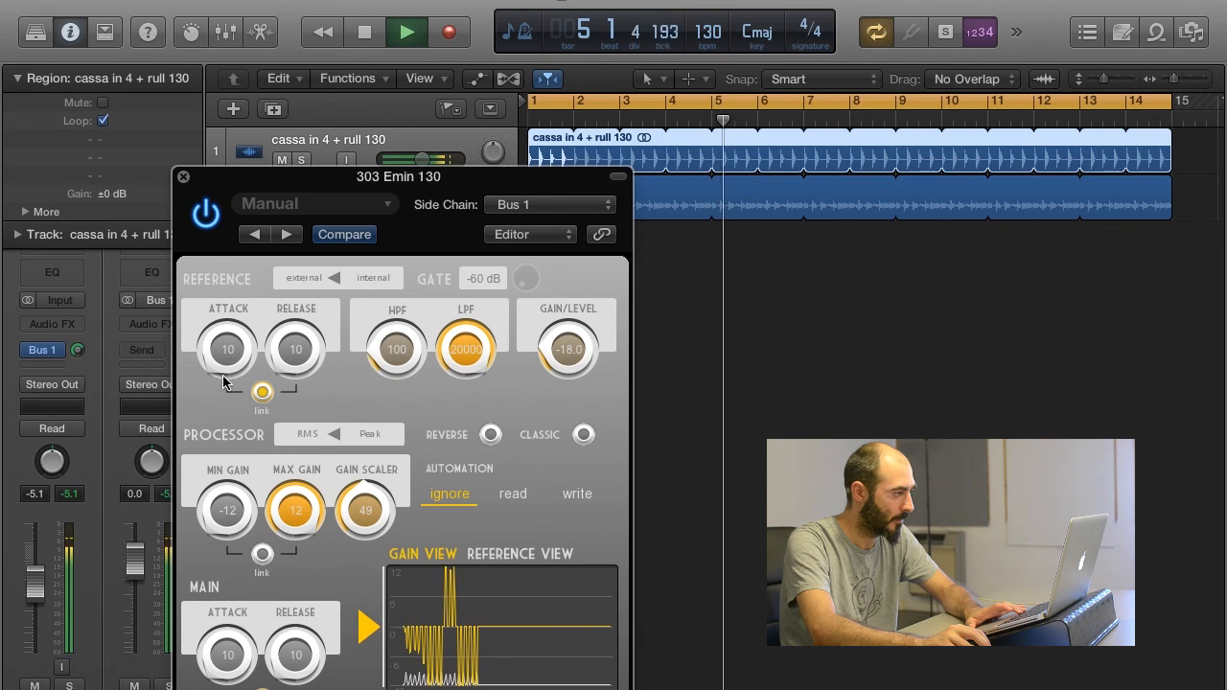
Slow the reference attack/release to 466 and main attack/release to 512, then stop playback
{"action": "left_click_drag", "start_coordinate": [228, 349], "coordinate": [210, 333]}
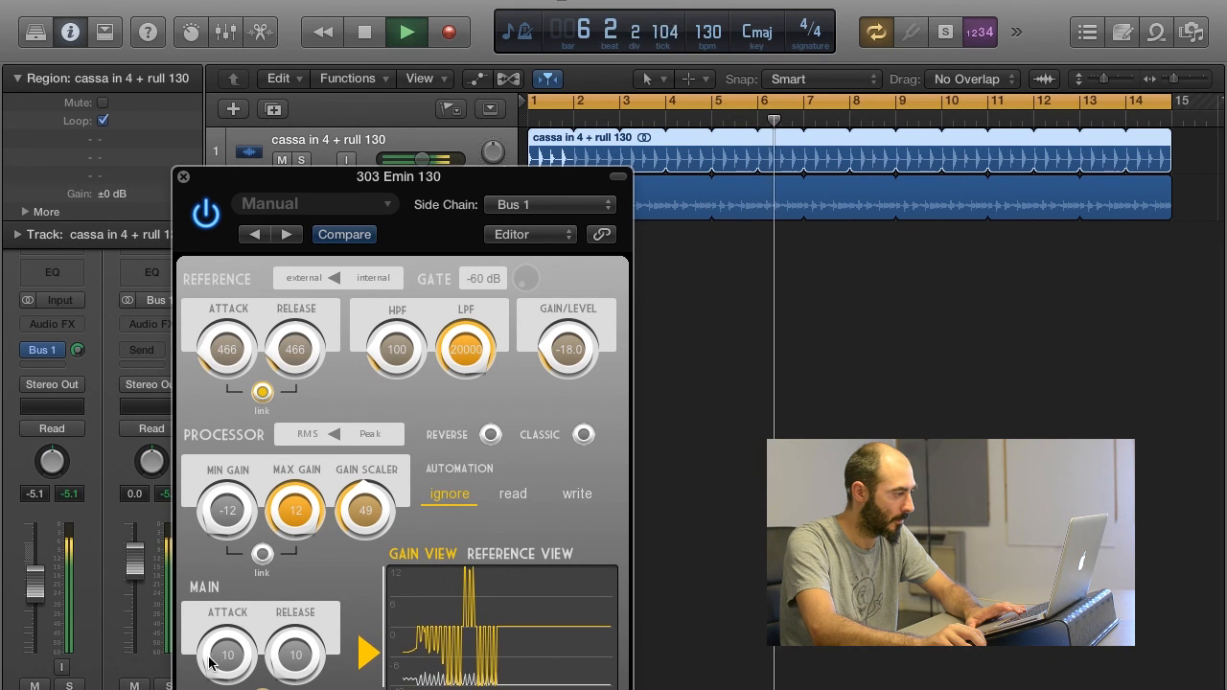
{"action": "left_click_drag", "start_coordinate": [227, 655], "coordinate": [203, 618]}
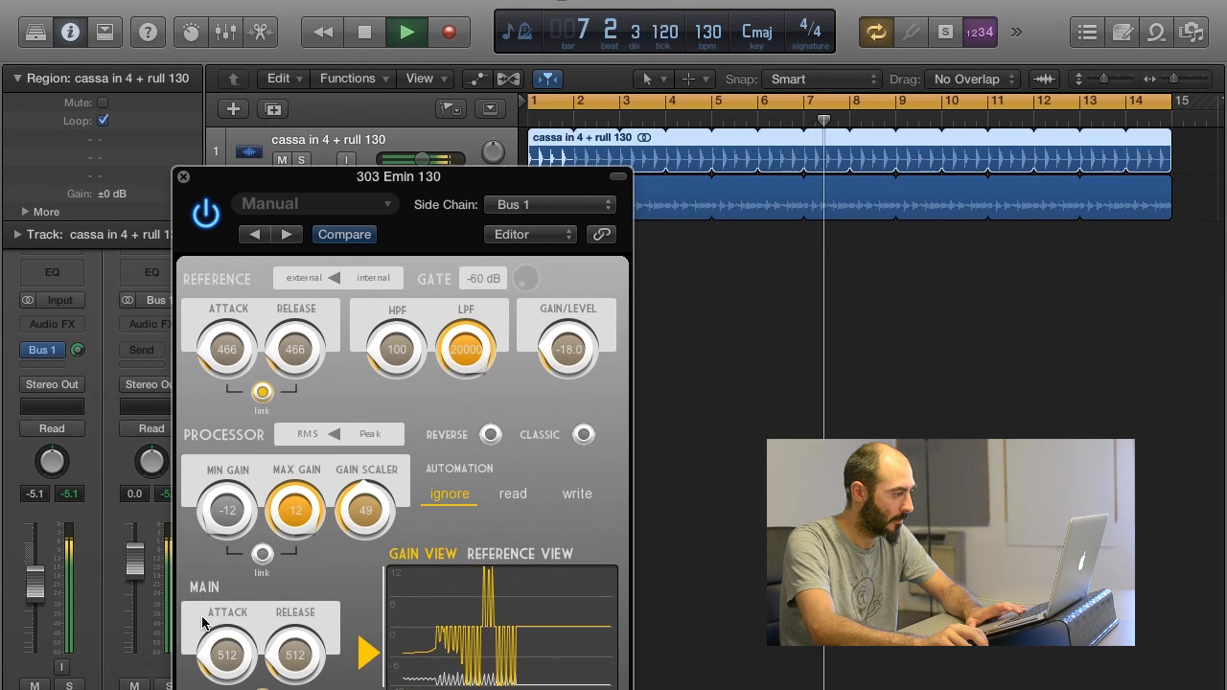
{"action": "key", "text": "space"}
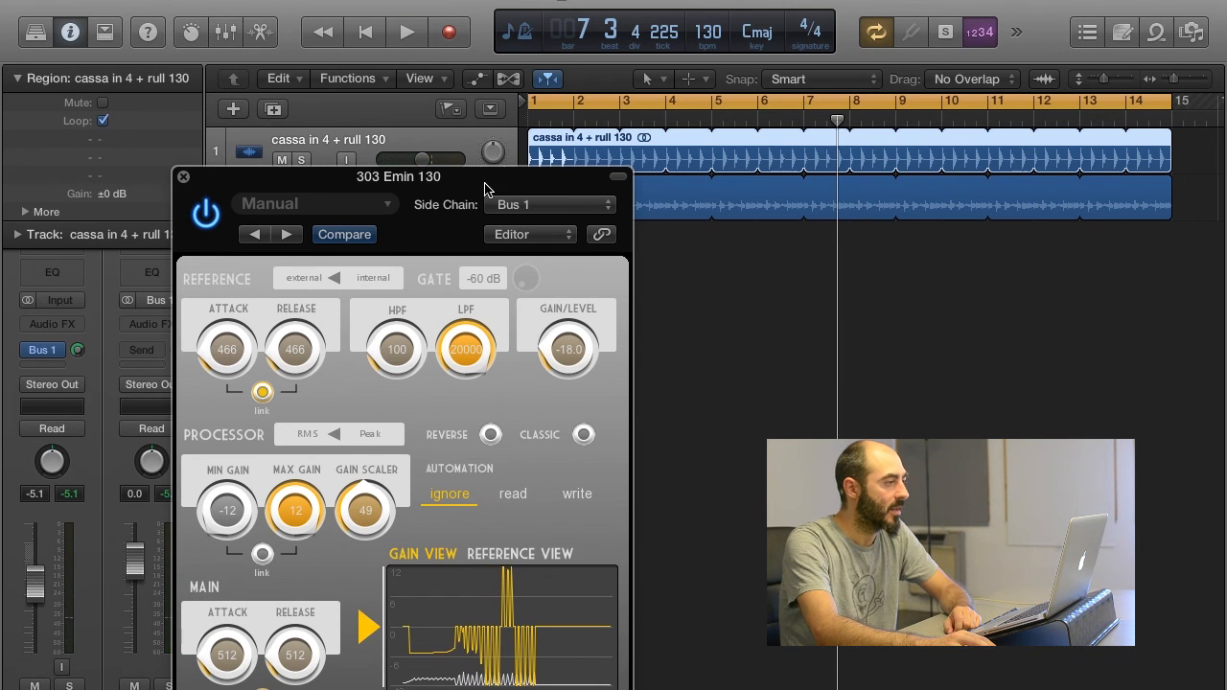
{"action": "mouse_move", "coordinate": [489, 177]}
{"action": "left_mouse_down"}
{"action": "mouse_move", "coordinate": [562, 102]}
{"action": "mouse_move", "coordinate": [531, 100]}
{"action": "left_mouse_up"}
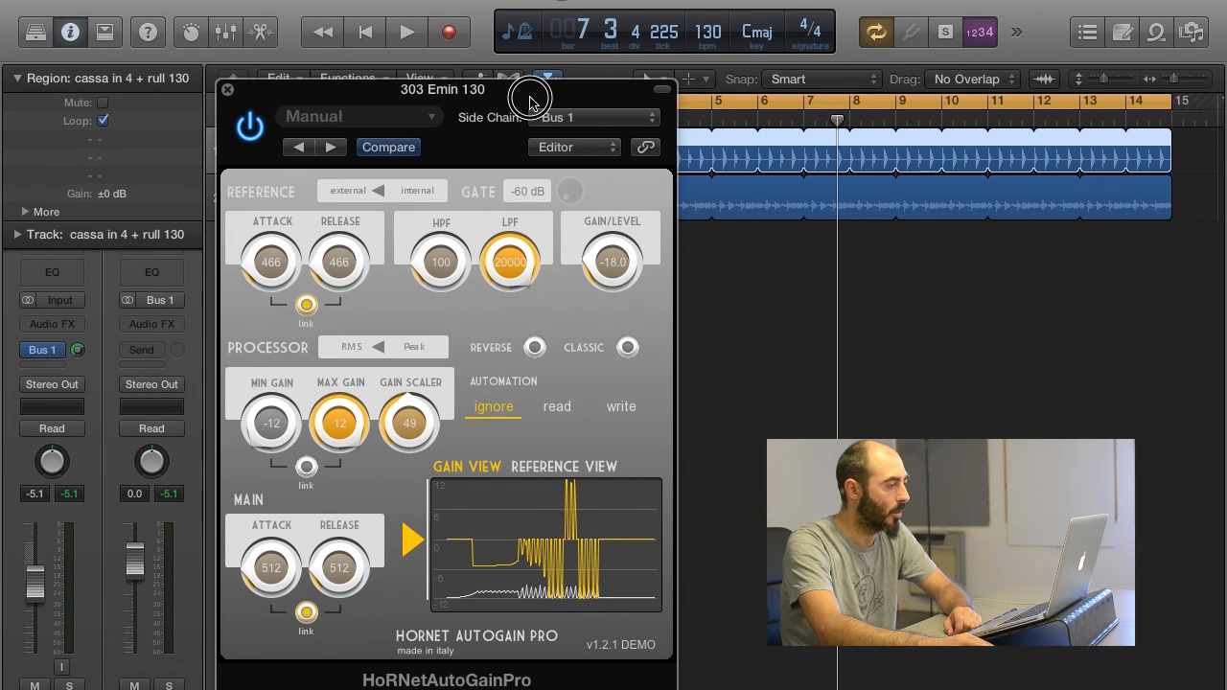